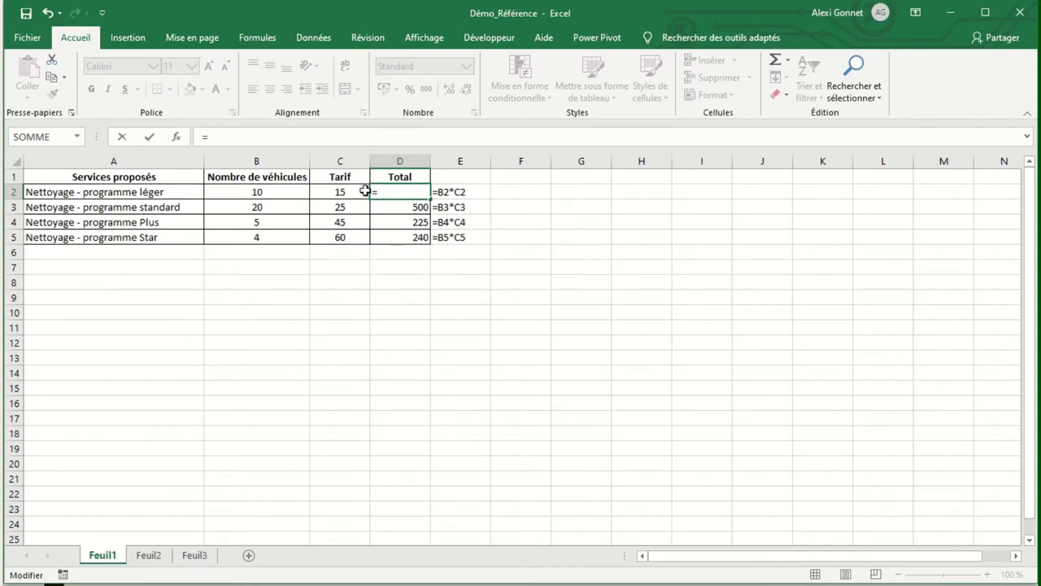
# Enter =B2*C2 as the Total in D2 and copy the formula down to D5
pyautogui.click(293, 189)
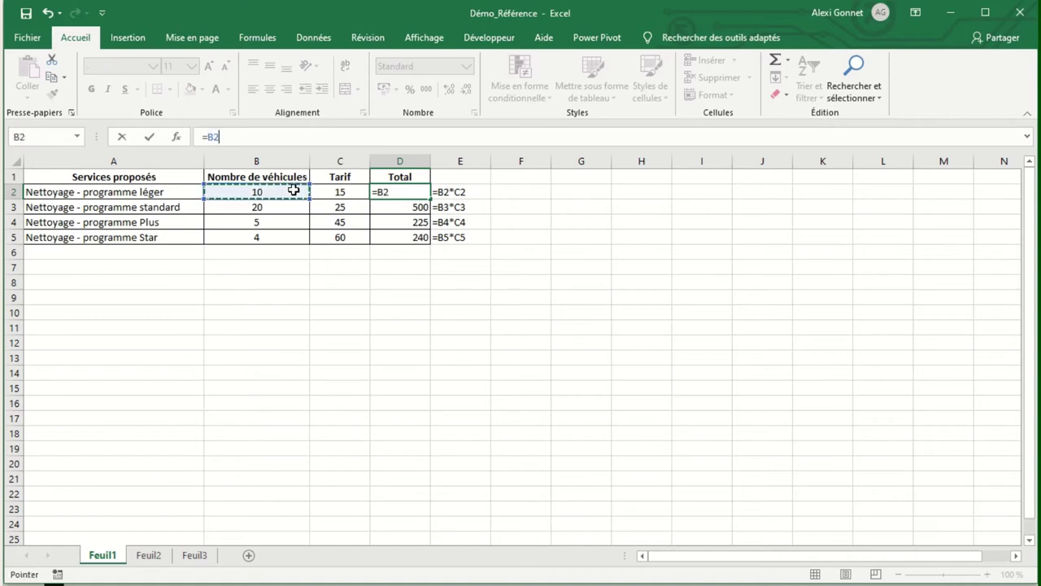
pyautogui.write('*')
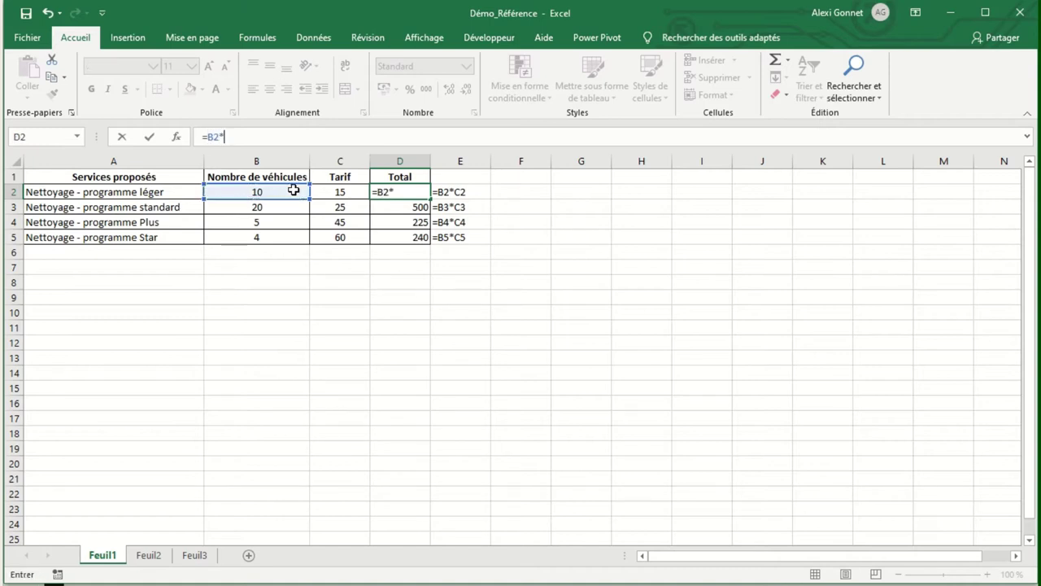
pyautogui.click(339, 192)
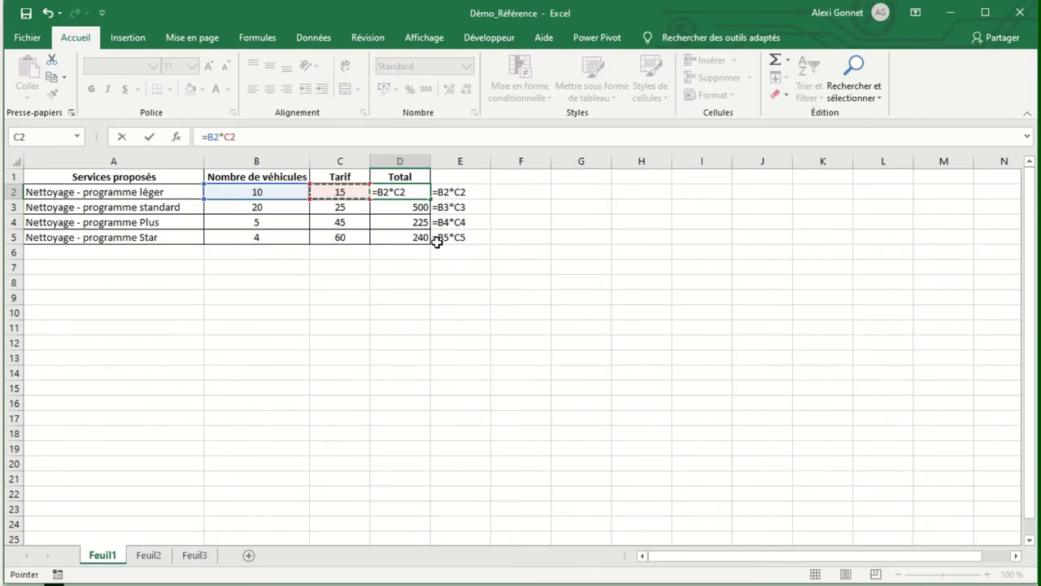
pyautogui.press('Return')
pyautogui.press('Up')
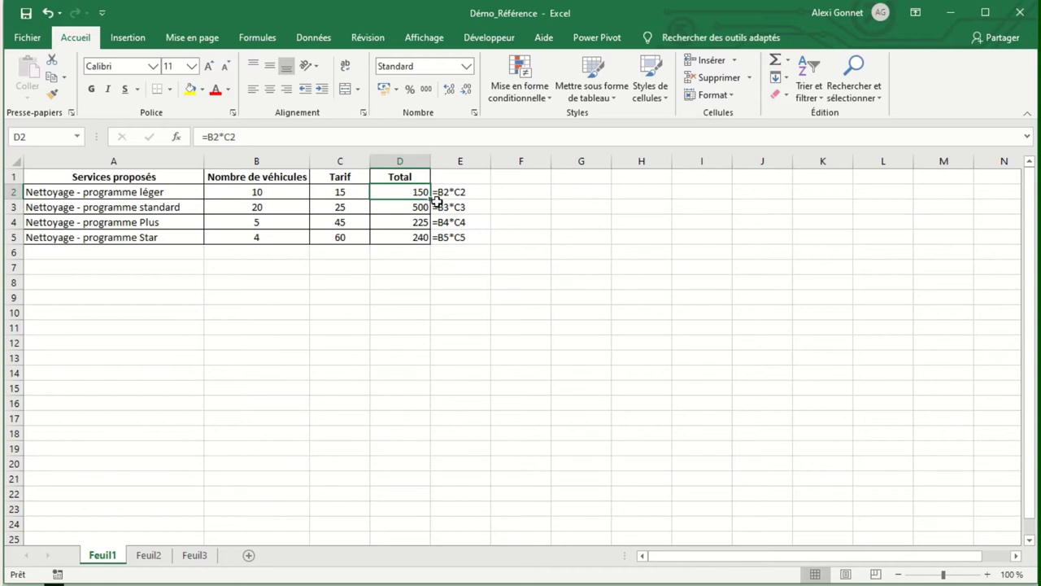
pyautogui.moveTo(431, 198); pyautogui.dragTo(431, 238)
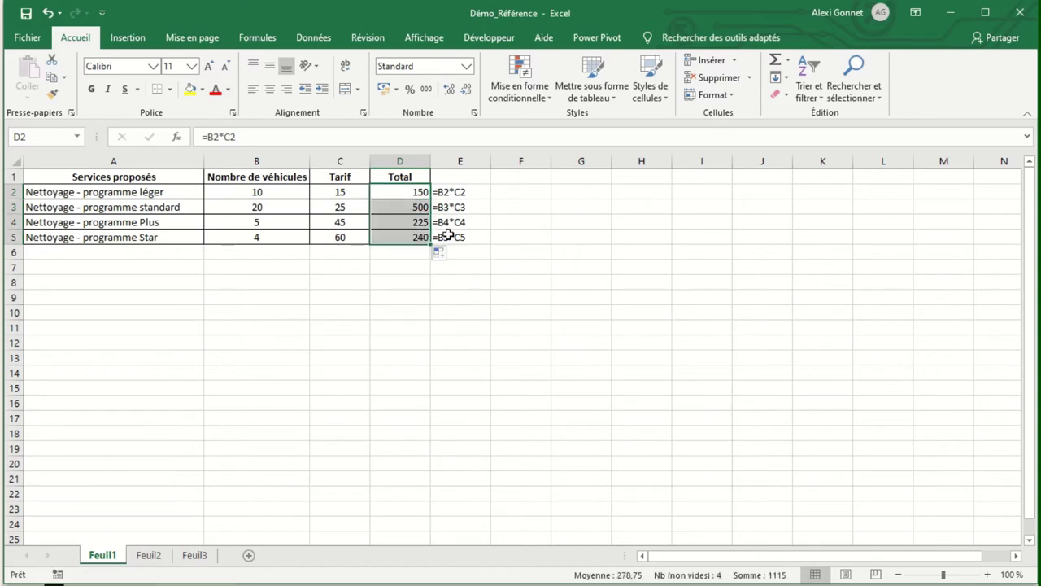
# Examine the relative cell references in the Total formulas from D2 to D5
pyautogui.click(422, 237)
pyautogui.click(257, 137)
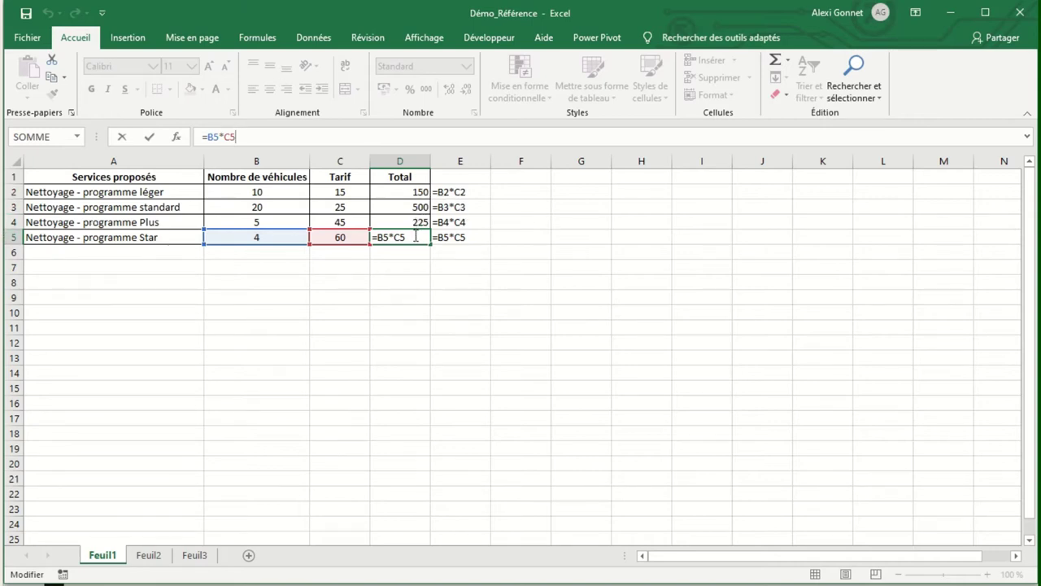
pyautogui.press('Return')
pyautogui.press('Up')
pyautogui.press('Up')
pyautogui.press('Up')
pyautogui.press('Up')
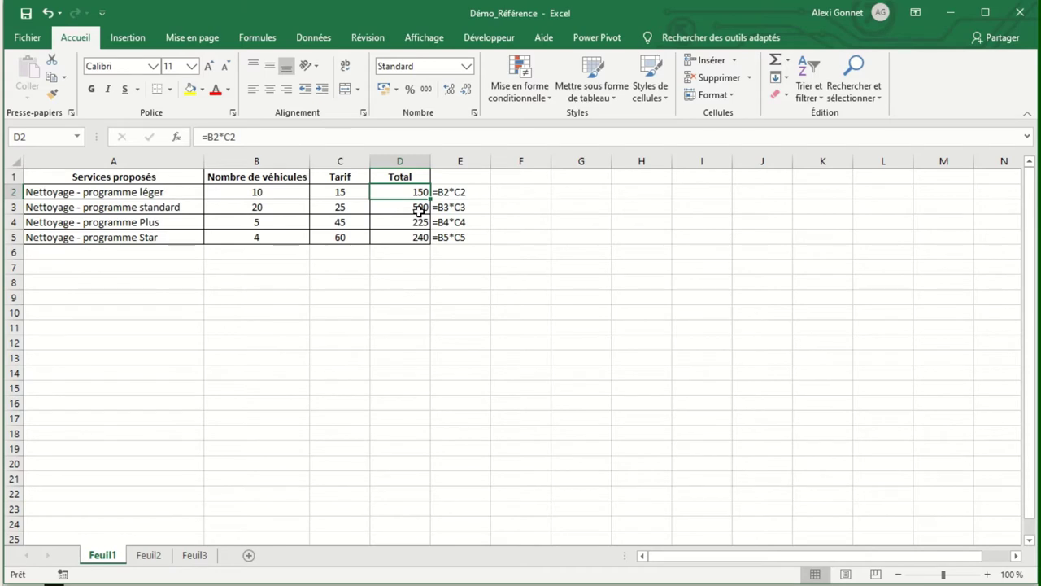
pyautogui.click(418, 209)
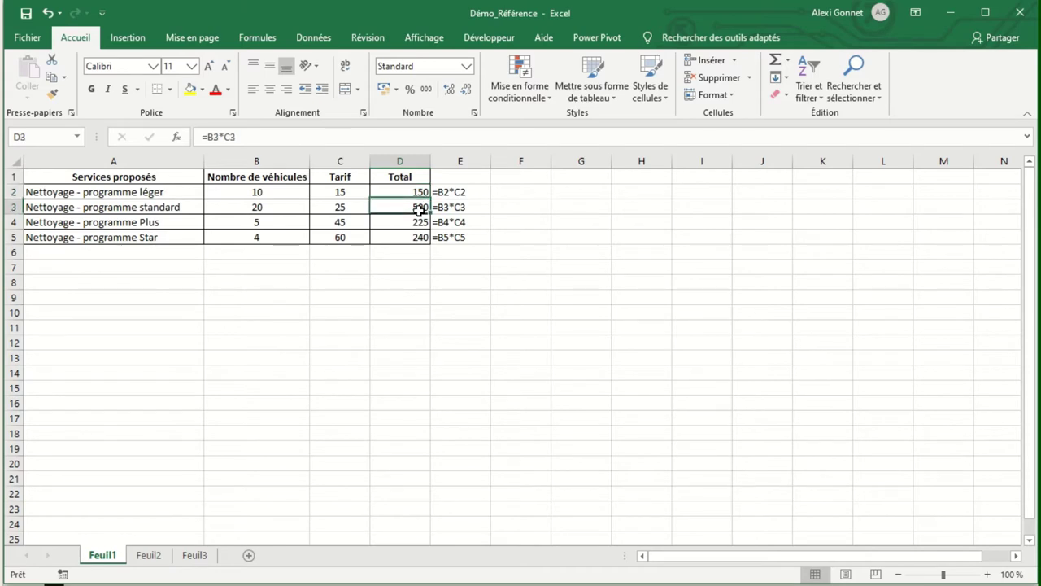
pyautogui.click(415, 221)
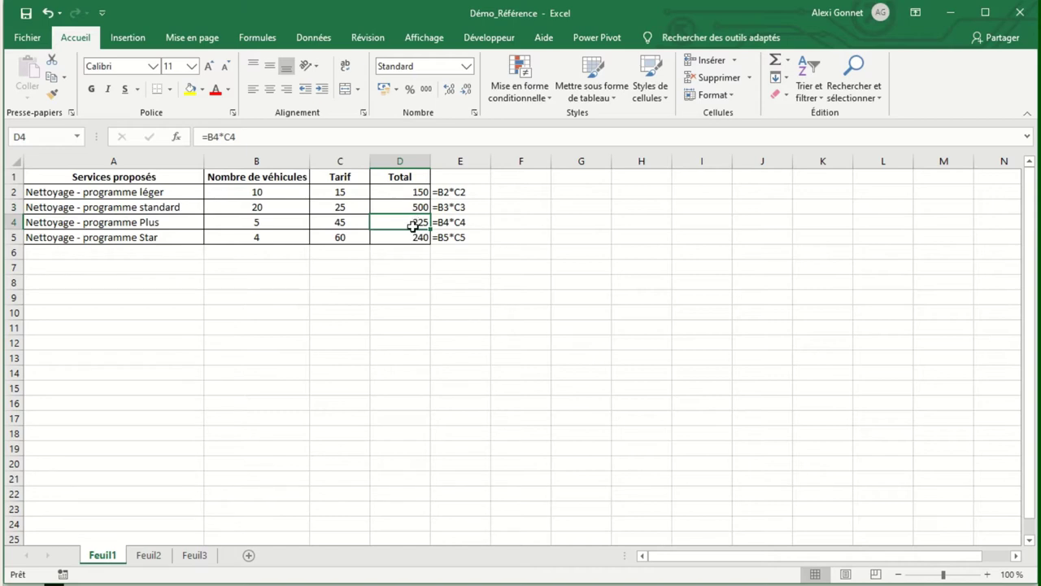
# Extend the Total formula from D5 down to D15 and inspect the references copied into D7
pyautogui.click(415, 237)
pyautogui.moveTo(428, 242); pyautogui.dragTo(433, 392)
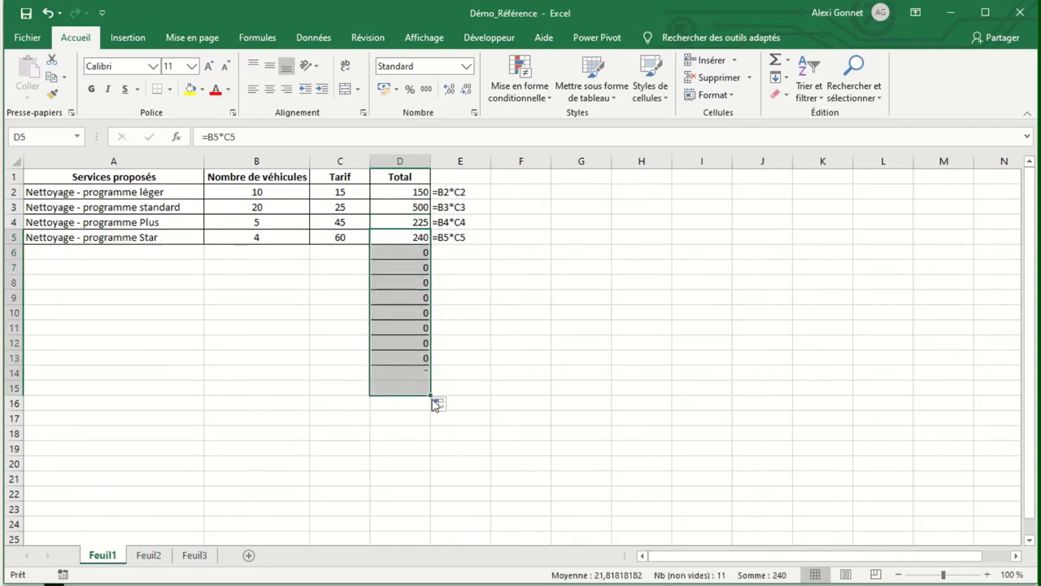
pyautogui.click(408, 266)
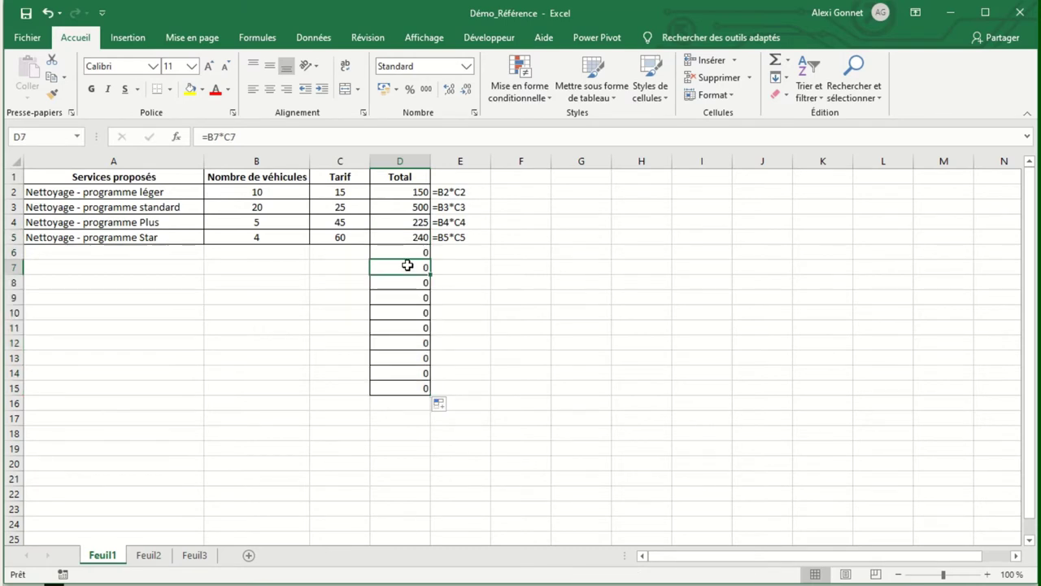
pyautogui.click(276, 132)
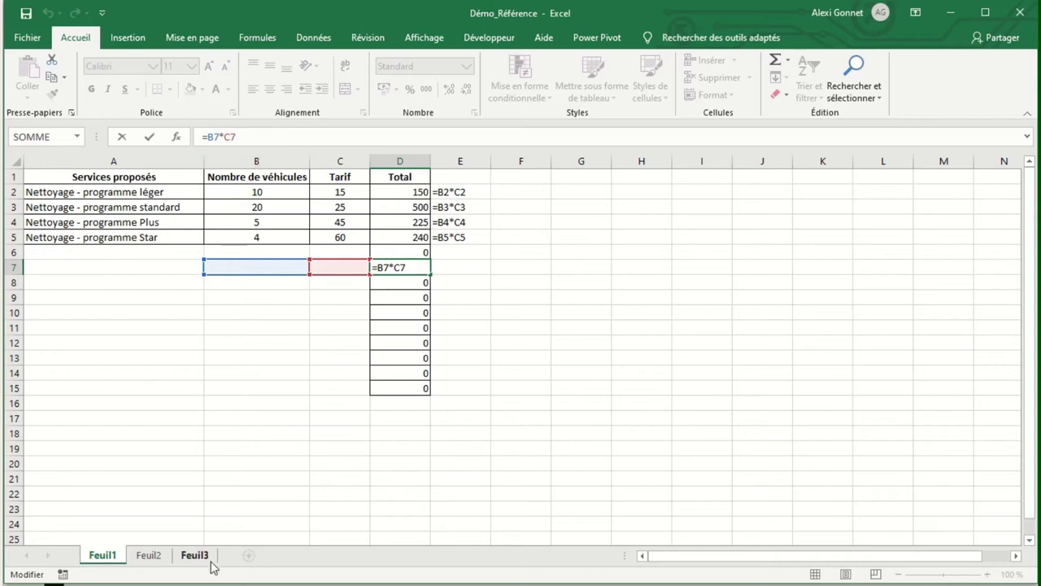
pyautogui.press('Return')
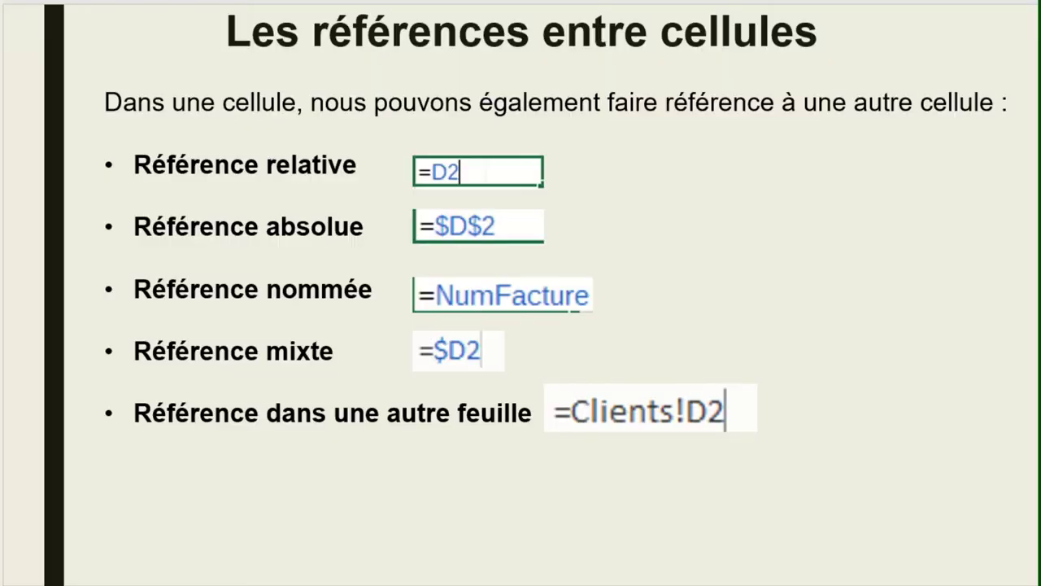
# Go to sheet Feuil2 and examine the Station Nice wash count and the unit price
pyautogui.moveTo(149, 569)
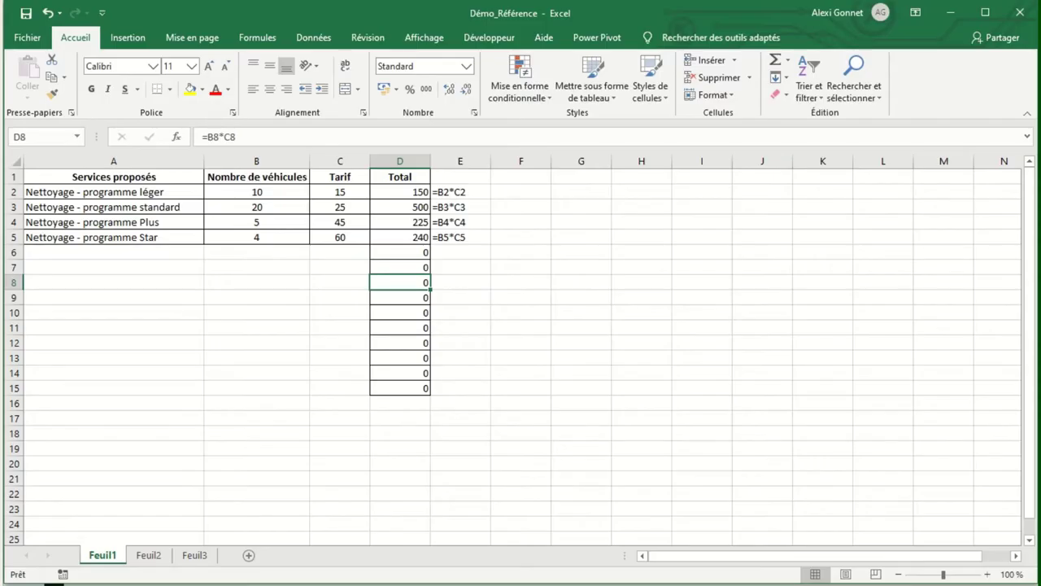
pyautogui.click(151, 558)
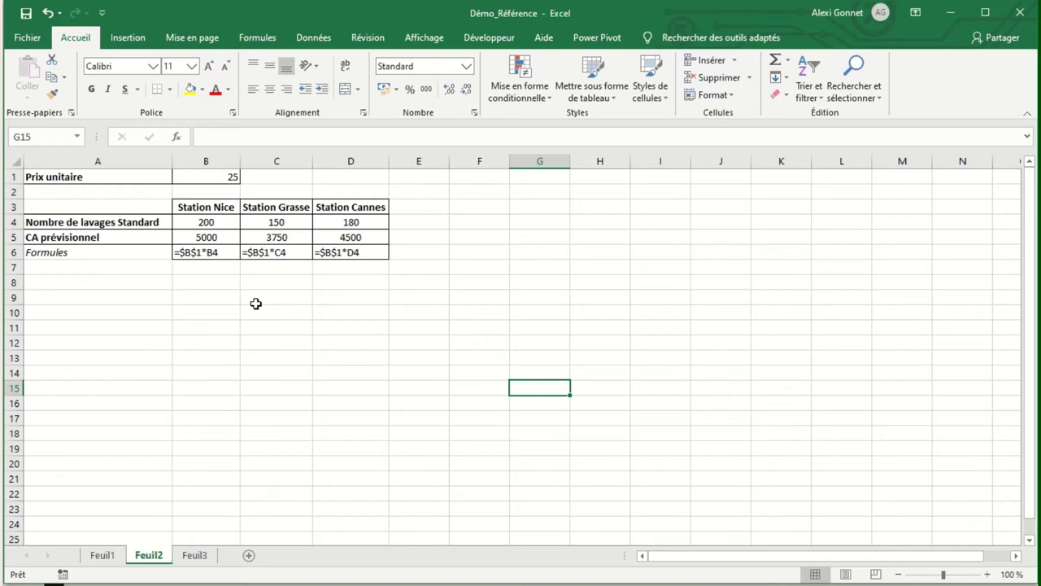
pyautogui.click(208, 221)
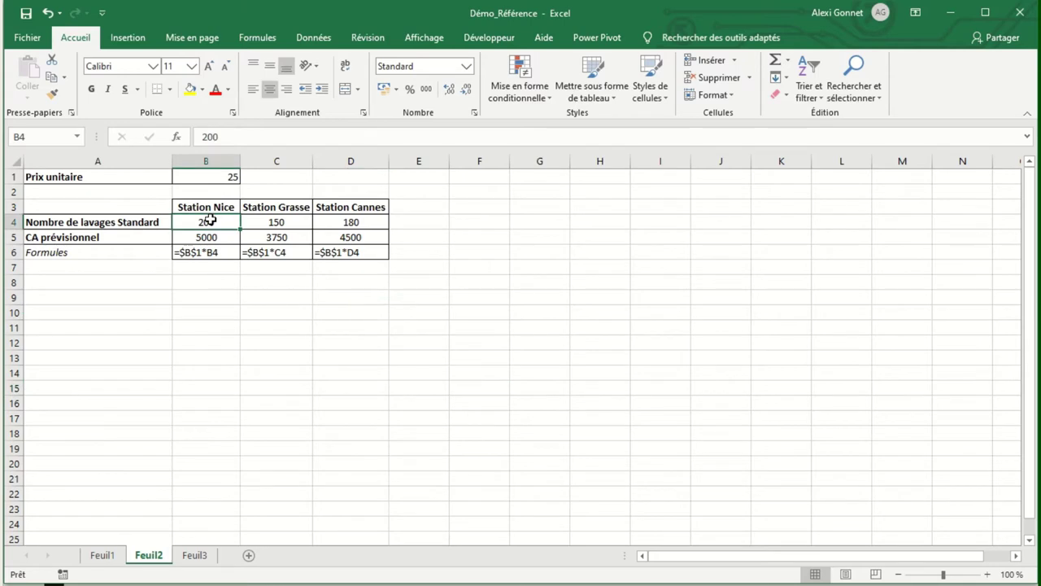
pyautogui.click(216, 175)
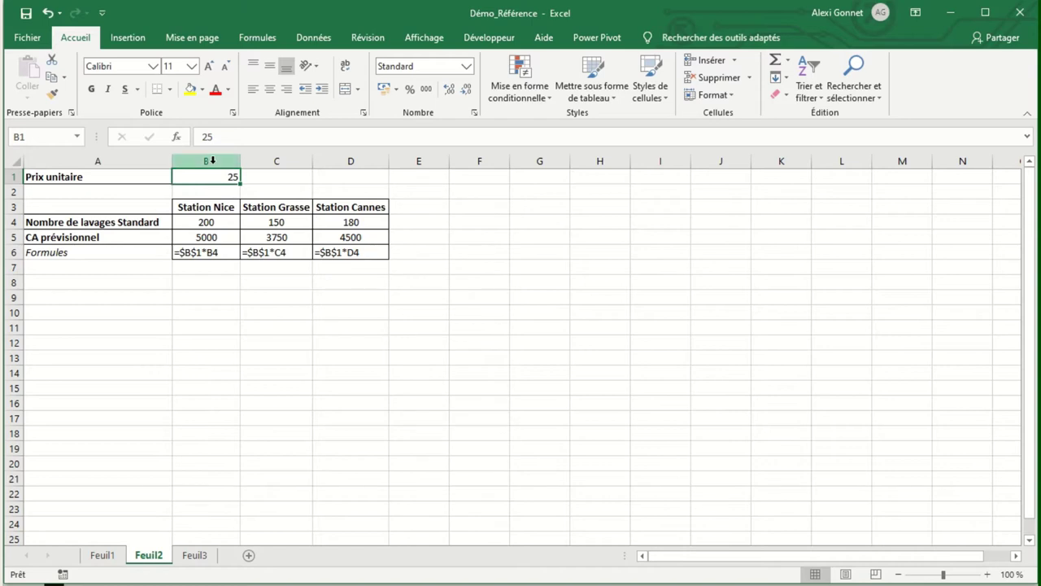
# Rewrite the Station Nice CA prévisionnel formula in B5 with relative references as =B4*B1
pyautogui.click(211, 235)
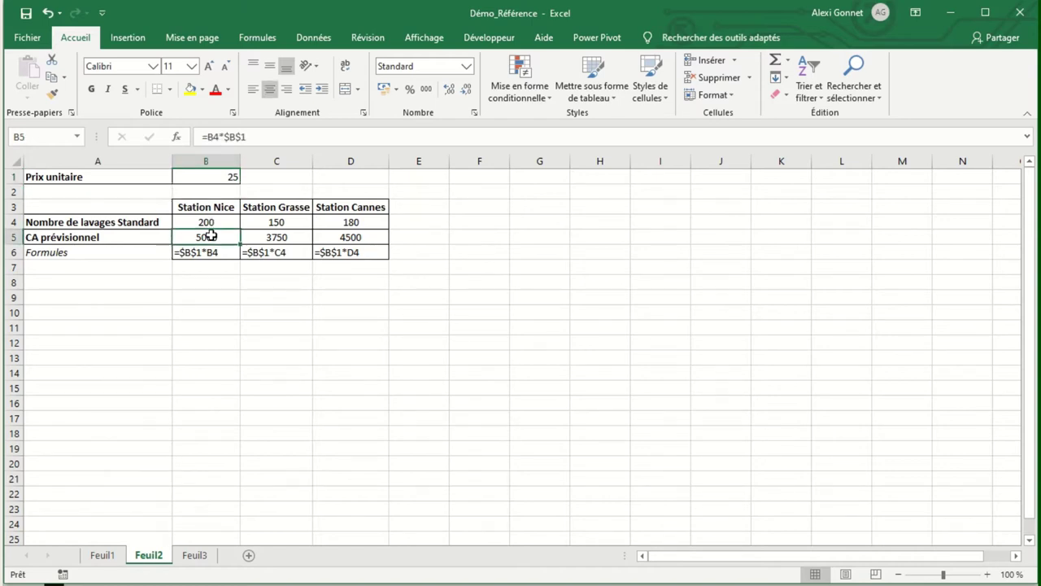
pyautogui.click(267, 138)
pyautogui.doubleClick(212, 136)
pyautogui.press('BackSpace')
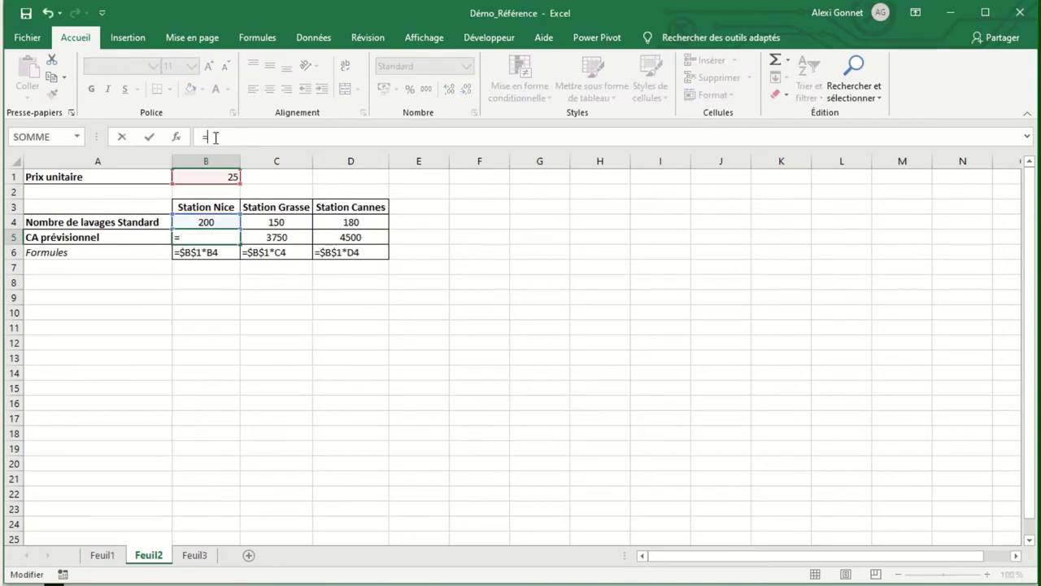
pyautogui.click(211, 217)
pyautogui.write('*')
pyautogui.click(217, 178)
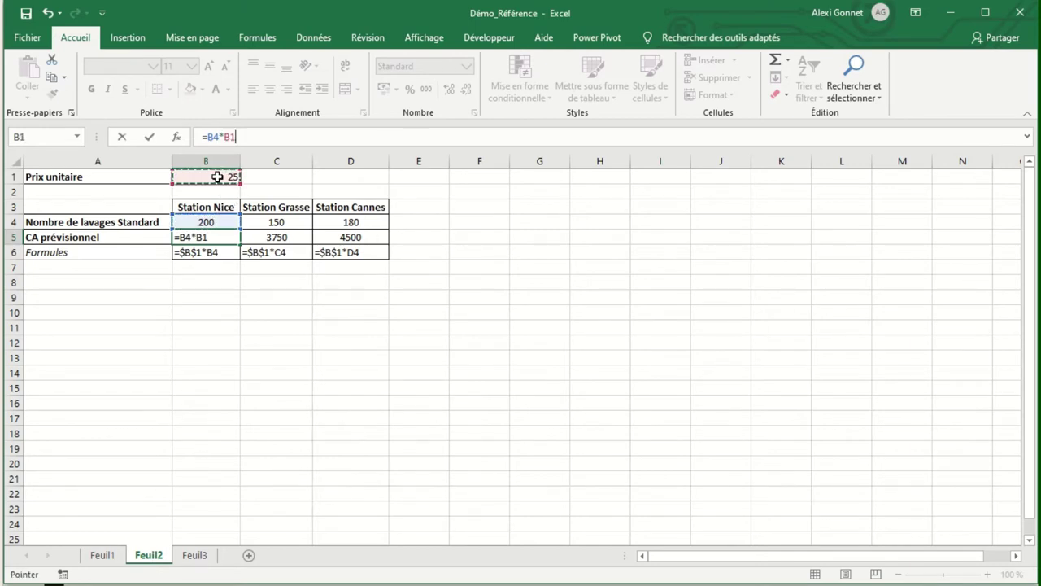
pyautogui.press('Return')
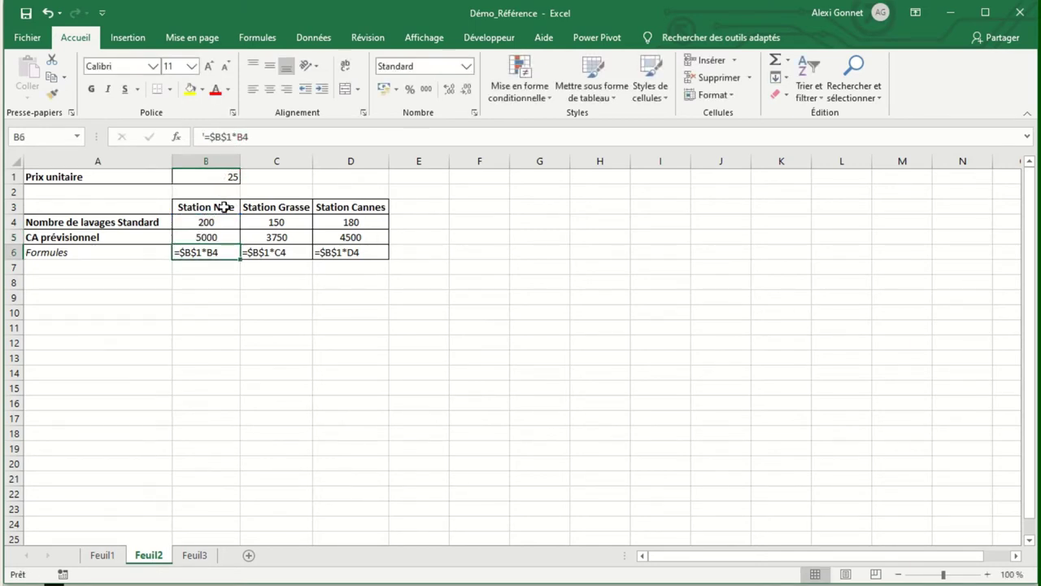
# Try copying the relative formula from B5 across to the Grasse and Cannes stations, up to D5
pyautogui.click(218, 235)
pyautogui.moveTo(241, 243); pyautogui.dragTo(370, 237)
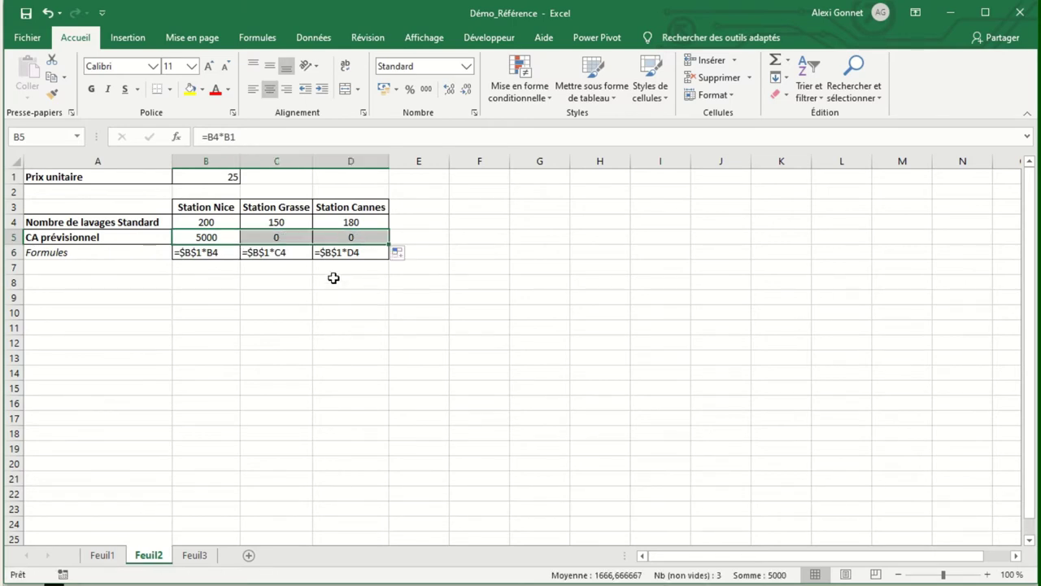
# Change the Station Grasse formula in C5 to =C4*$B$1 so the unit price is an absolute reference
pyautogui.click(277, 236)
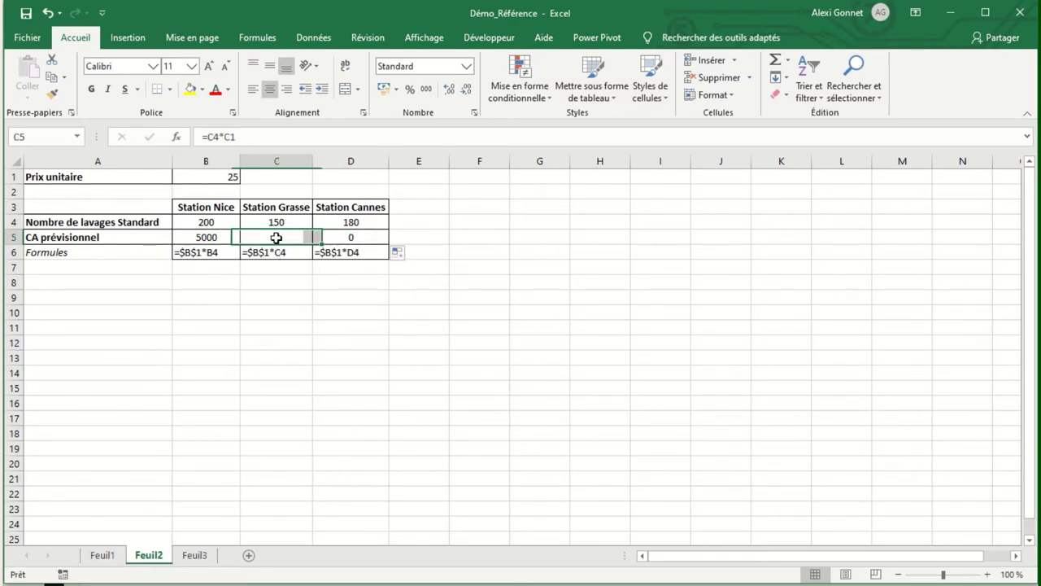
pyautogui.click(274, 136)
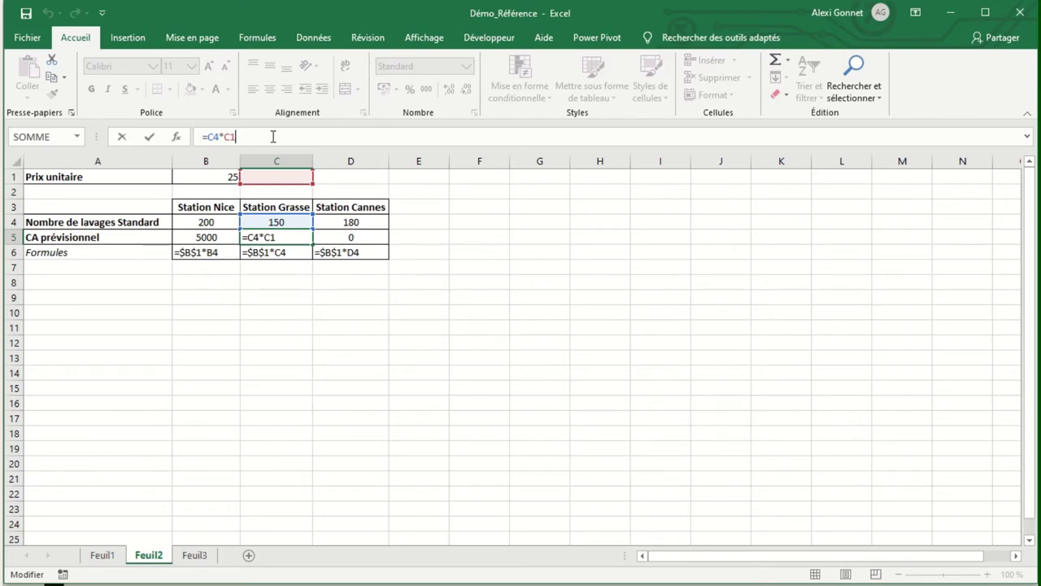
pyautogui.press('BackSpace')
pyautogui.press('BackSpace')
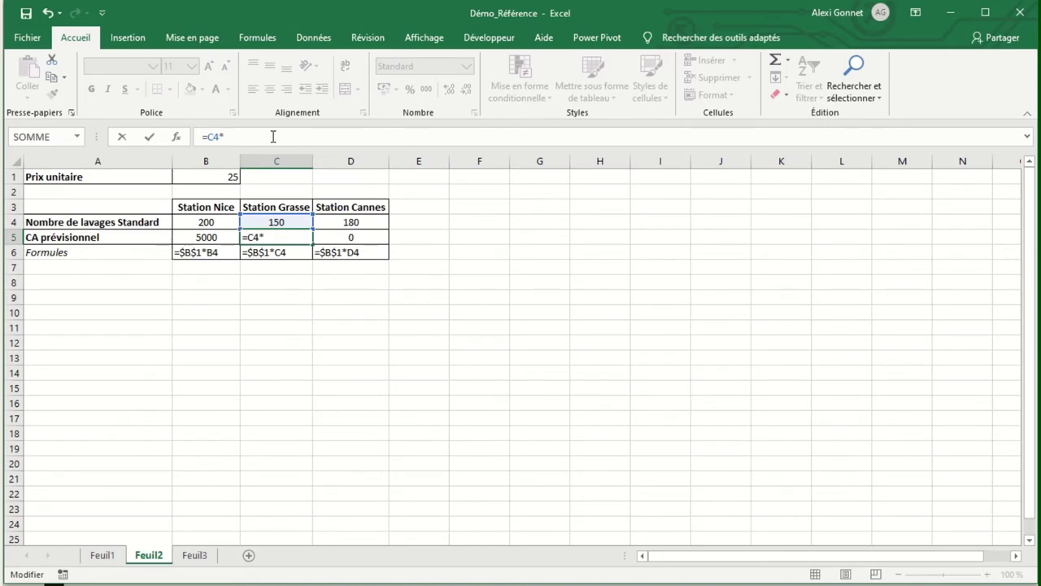
pyautogui.write('$B')
pyautogui.write('$1')
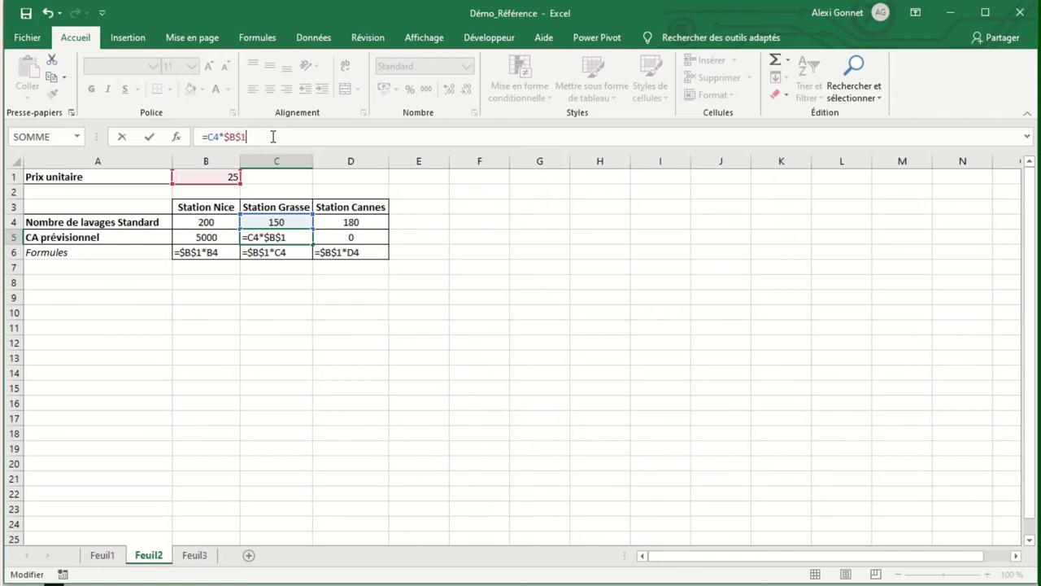
pyautogui.press('Return')
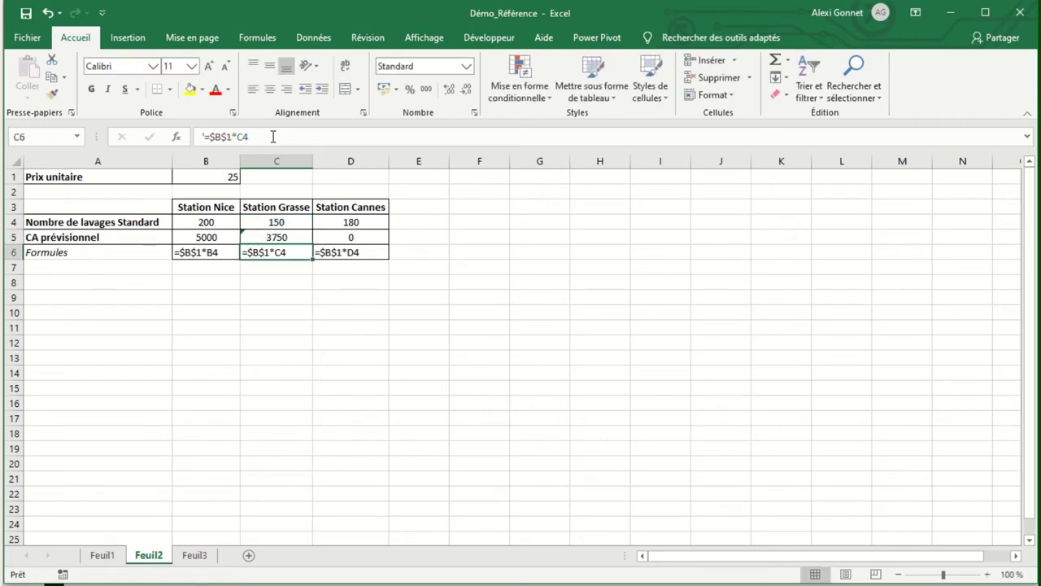
# Check the references of the Station Grasse formula in C5 and copy it to D5 for Station Cannes
pyautogui.click(295, 234)
pyautogui.click(267, 131)
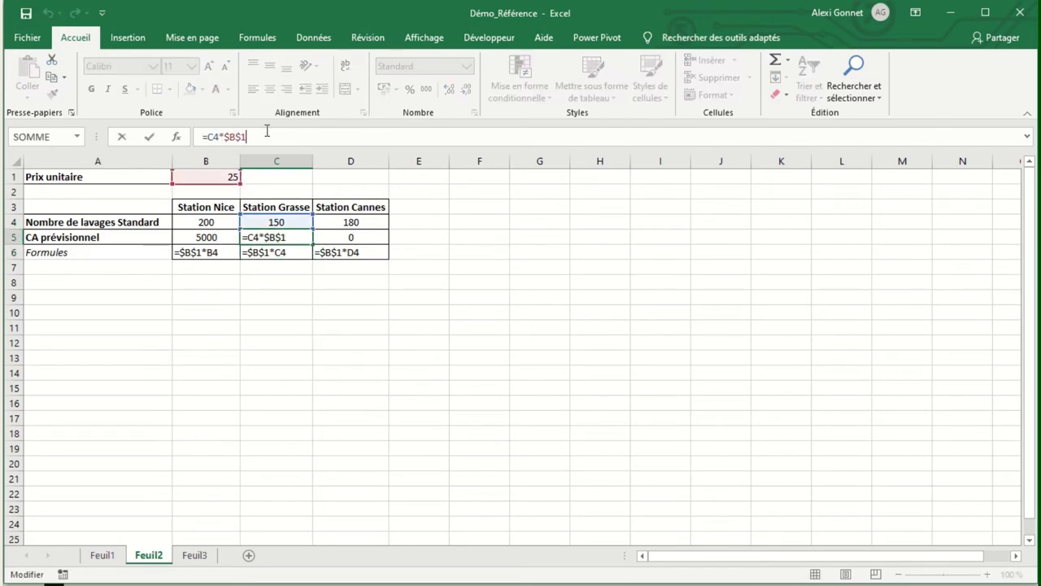
pyautogui.press('Return')
pyautogui.click(300, 238)
pyautogui.moveTo(311, 243); pyautogui.dragTo(356, 237)
# Inspect the references of the Station Cannes formula in D5 and extend it across row 5 to M5
pyautogui.click(355, 236)
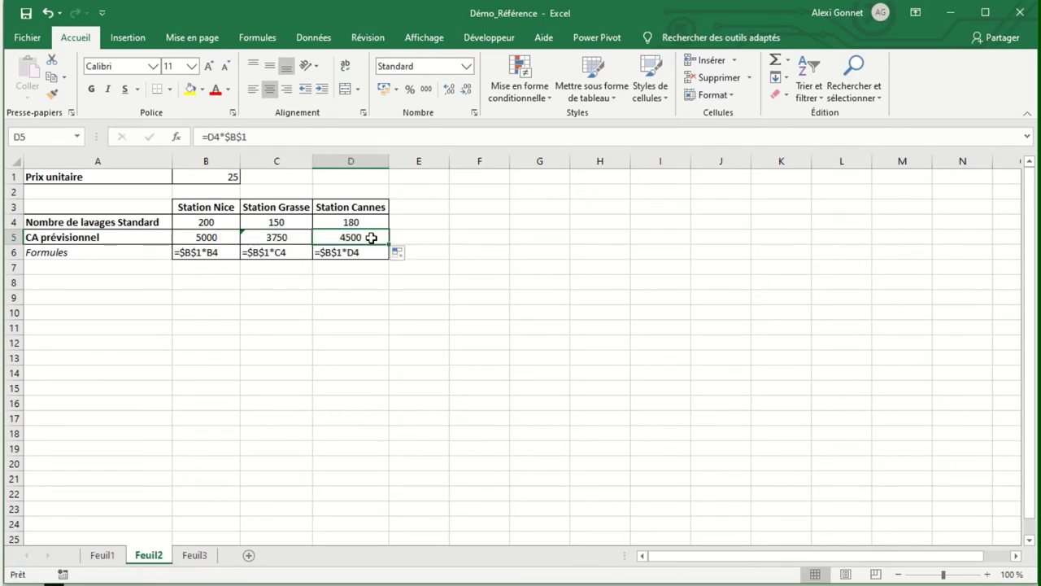
pyautogui.click(289, 140)
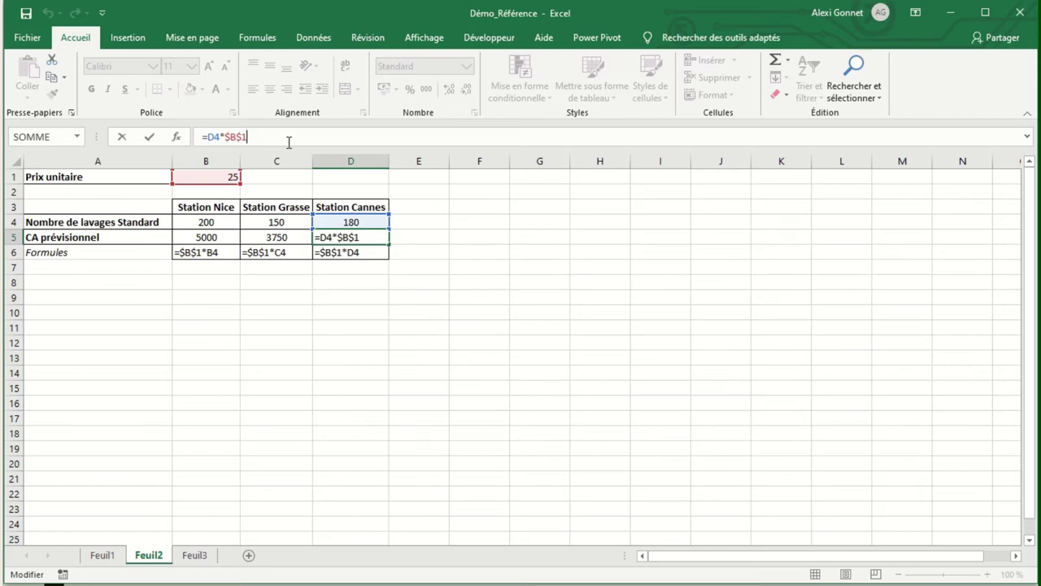
pyautogui.press('Return')
pyautogui.click(377, 235)
pyautogui.moveTo(390, 244); pyautogui.dragTo(916, 235)
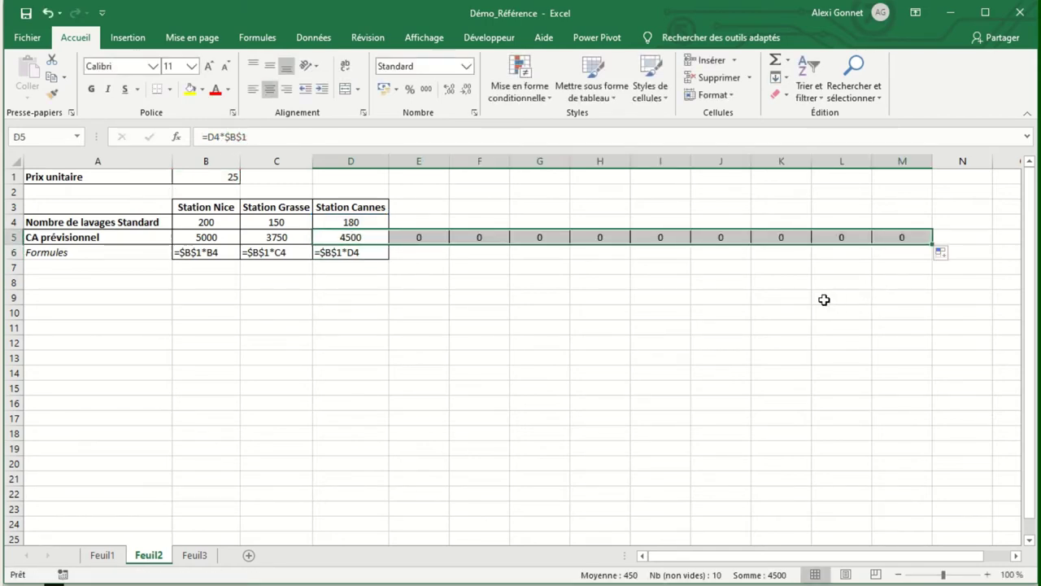
# Compare the relative formula in B5 with the formula using an absolute reference in C5
pyautogui.click(207, 236)
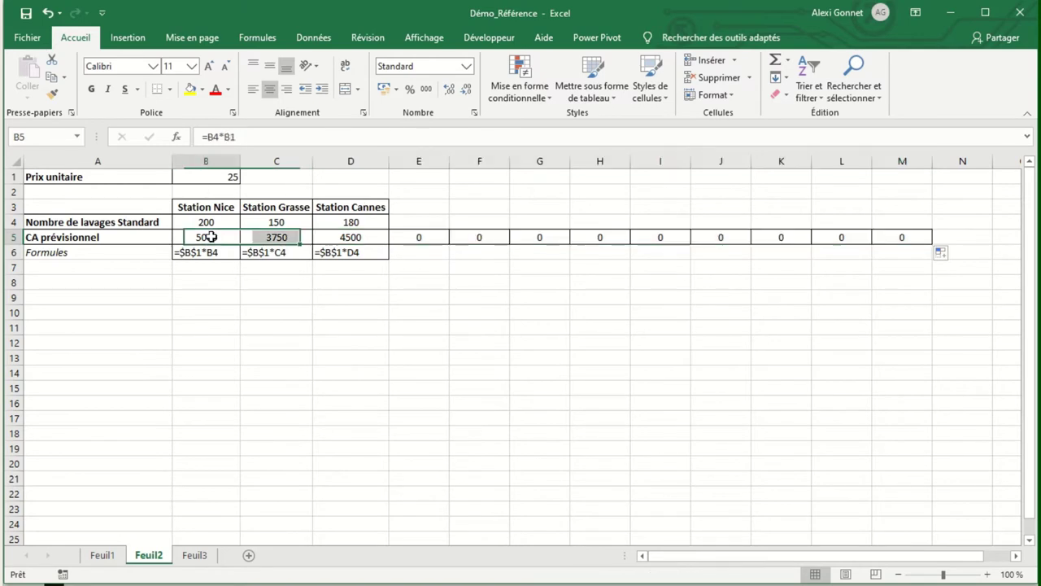
pyautogui.click(224, 137)
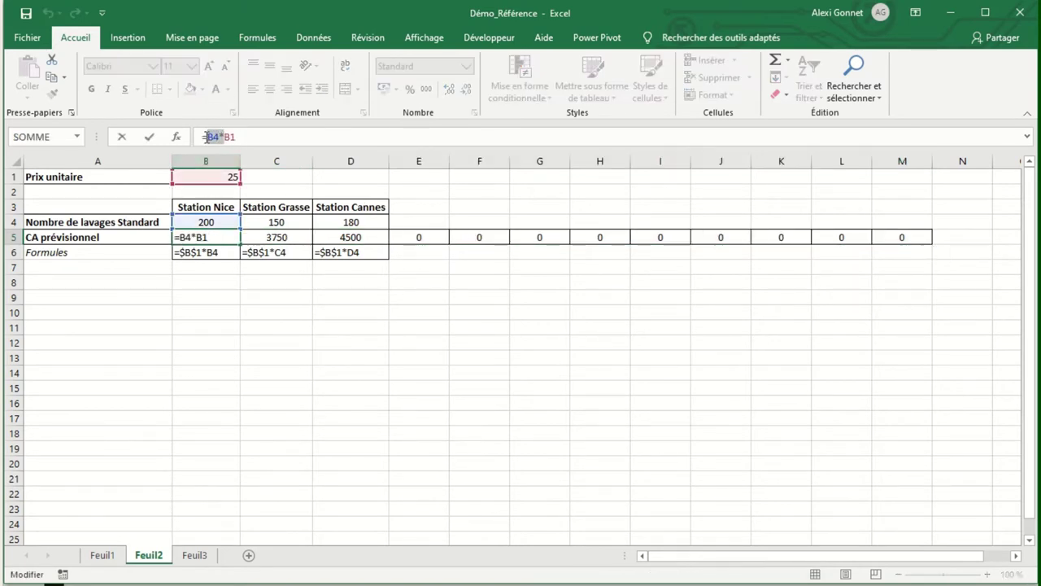
pyautogui.moveTo(240, 260); pyautogui.dragTo(226, 238)
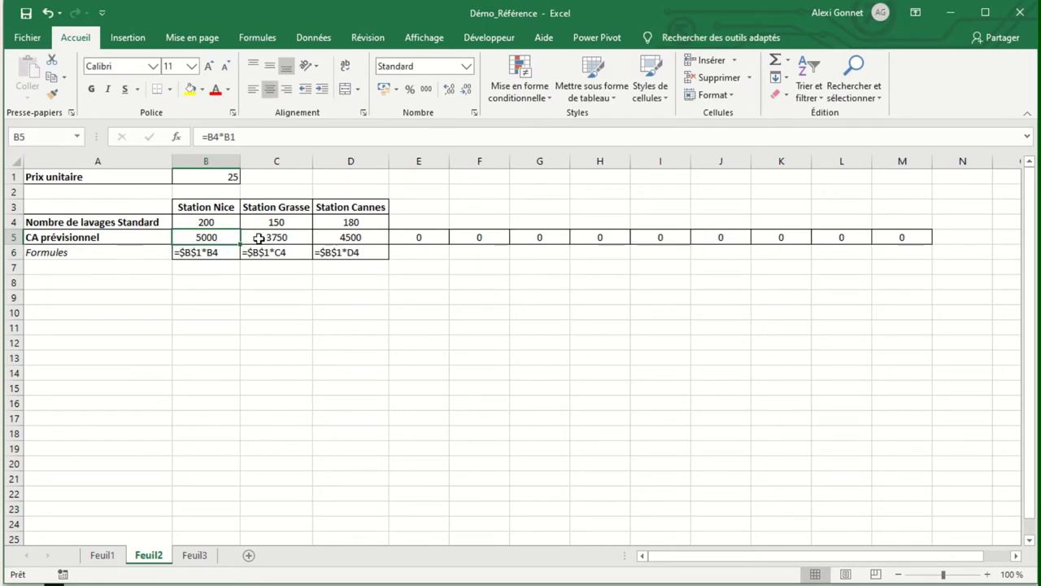
pyautogui.click(258, 237)
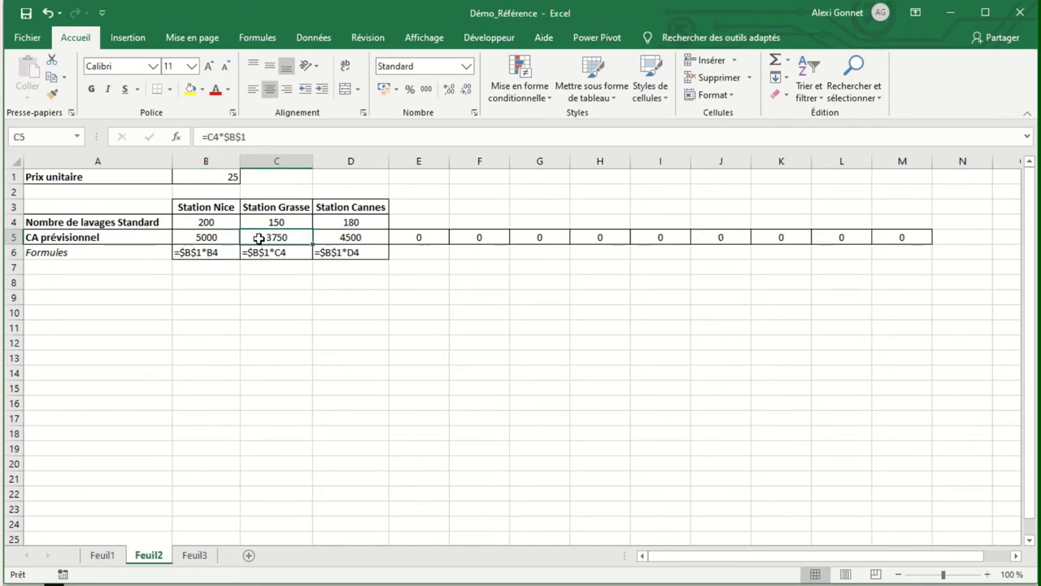
# Inspect the copied forecast revenue formulas in D5 and E5
pyautogui.click(323, 234)
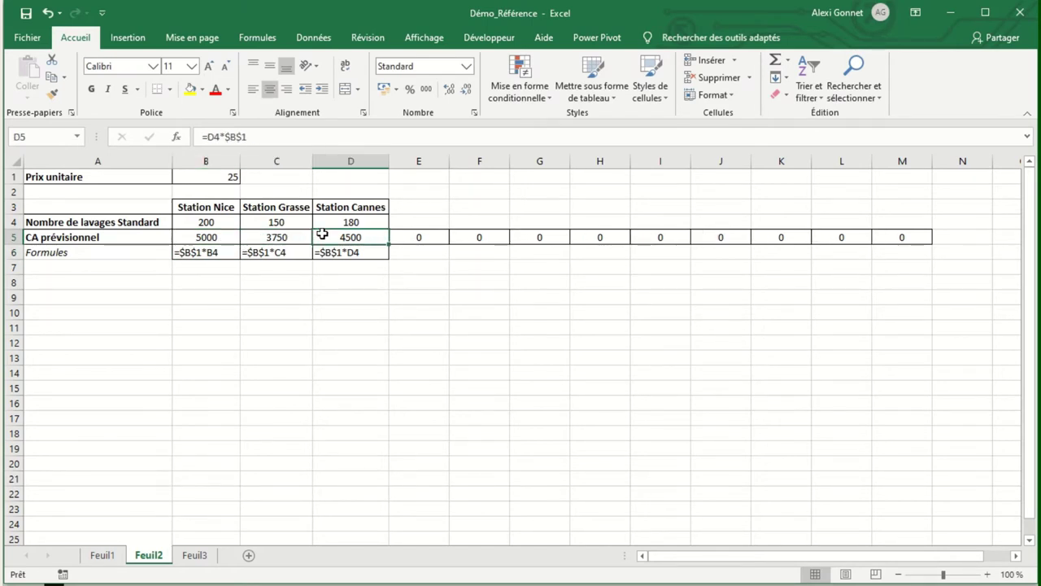
pyautogui.click(409, 236)
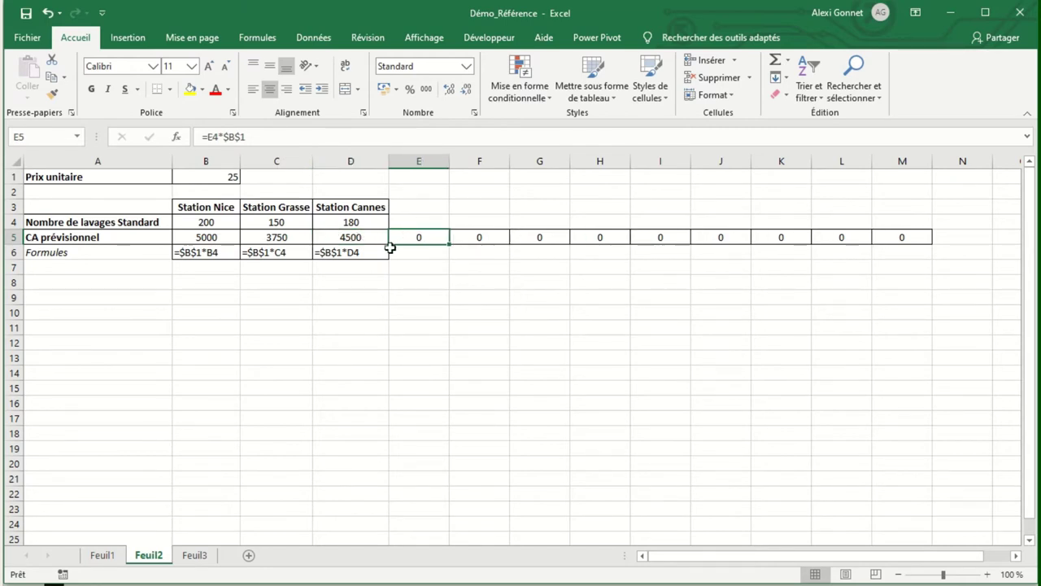
pyautogui.click(356, 238)
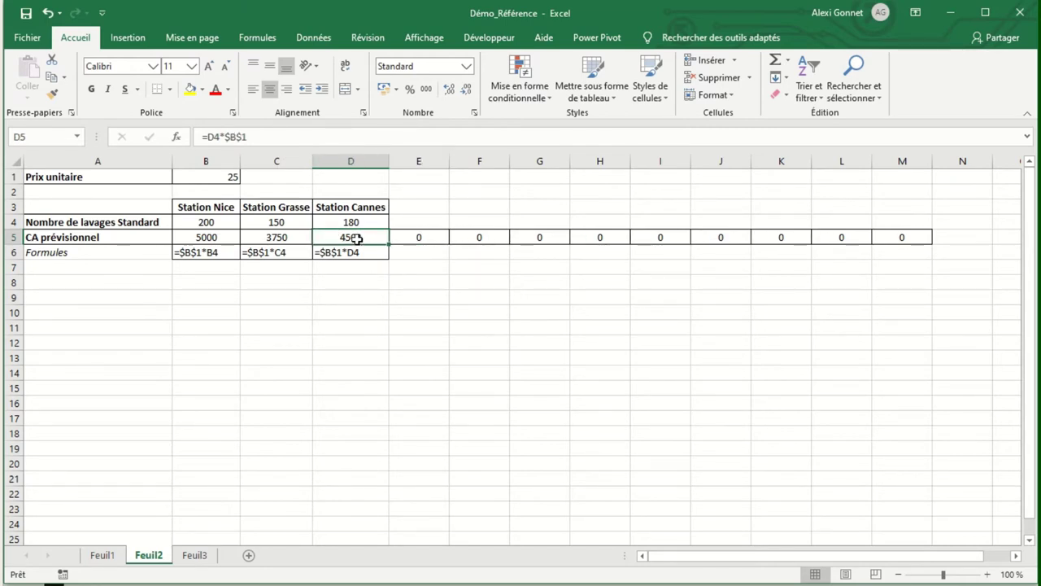
# Delete columns E through M, which hold the extra copied formulas
pyautogui.click(419, 161)
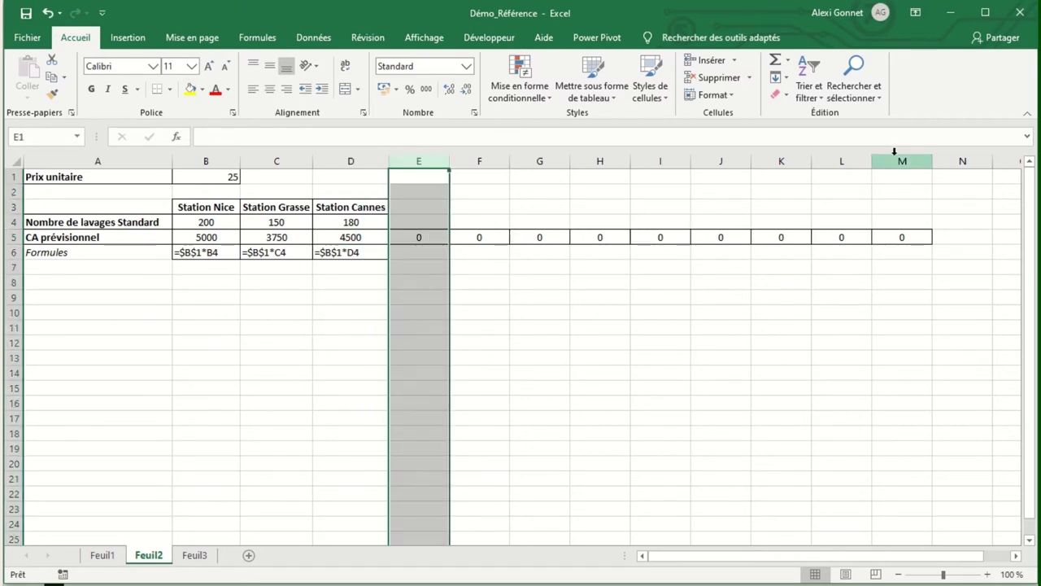
pyautogui.keyDown('shift'); pyautogui.click(894, 155); pyautogui.keyUp('shift')
pyautogui.rightClick(895, 156)
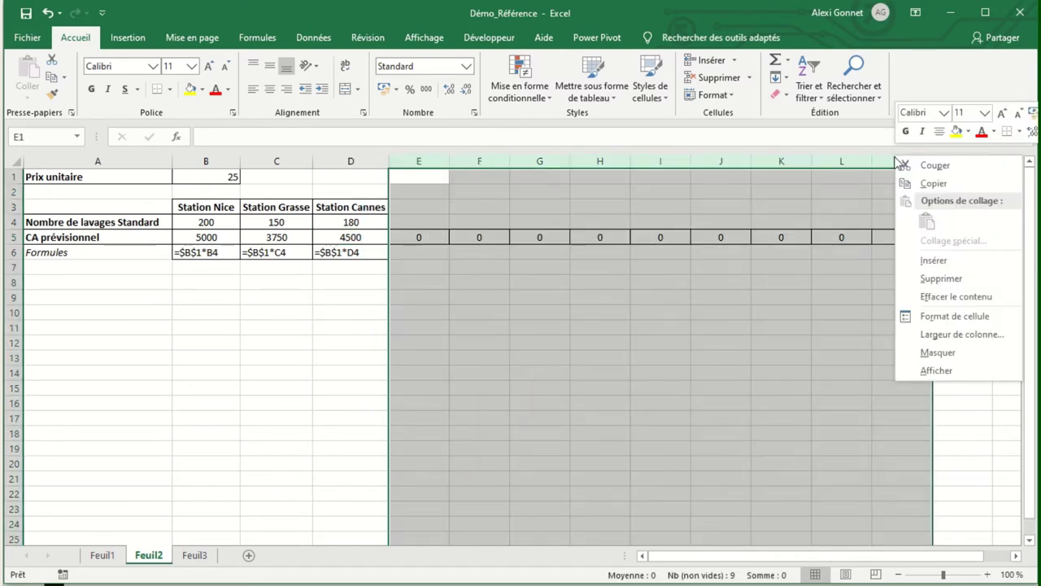
pyautogui.click(928, 279)
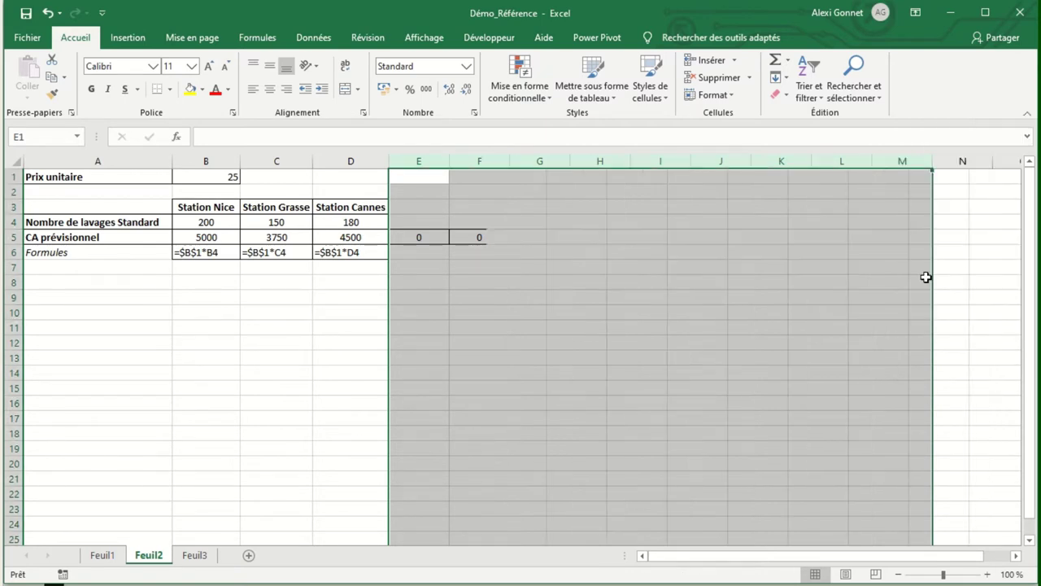
pyautogui.click(627, 296)
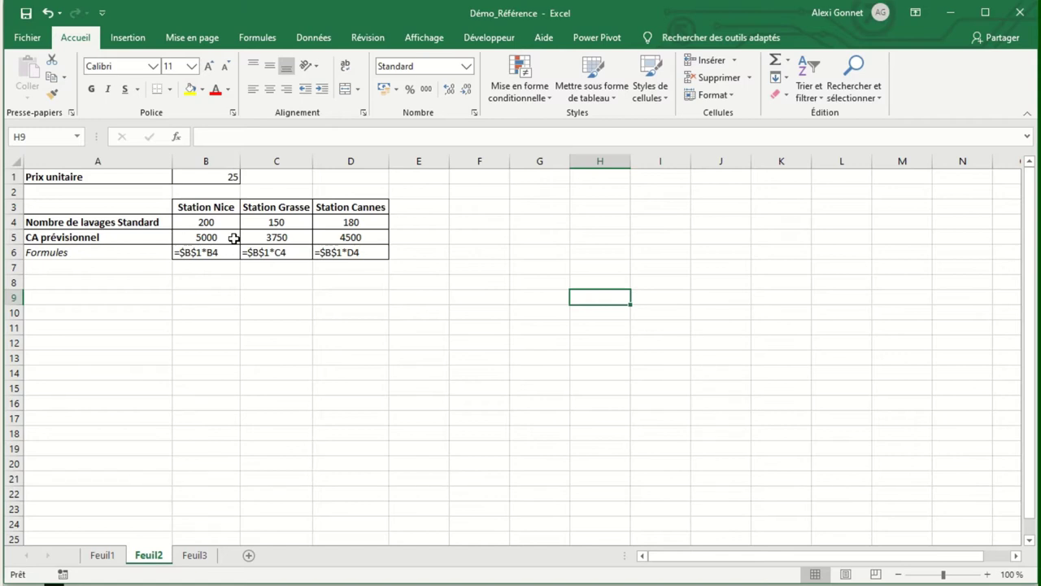
# Name the unit price cell B1 PrixUnitaire
pyautogui.click(210, 179)
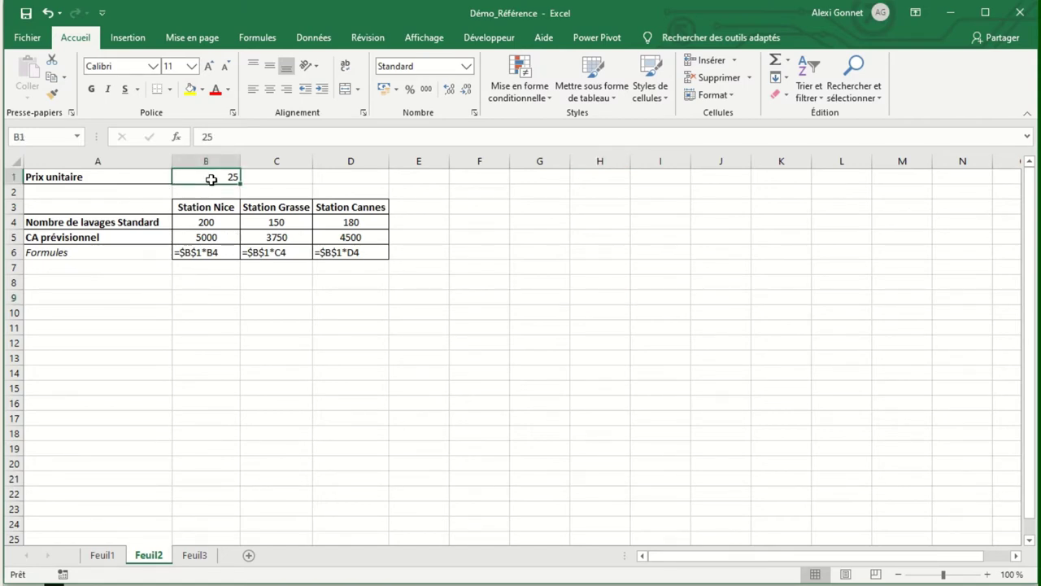
pyautogui.click(47, 140)
pyautogui.write('PrixUnitaire')
pyautogui.press('Return')
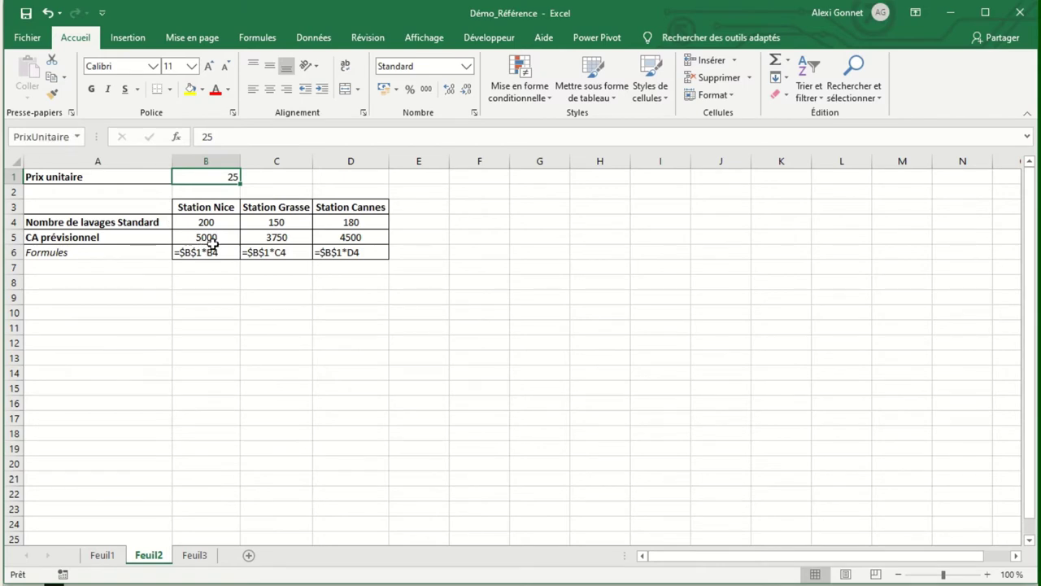
# Change the Station Nice formula in B5 to =B4*PrixUnitaire so it uses the named cell
pyautogui.click(210, 245)
pyautogui.click(236, 136)
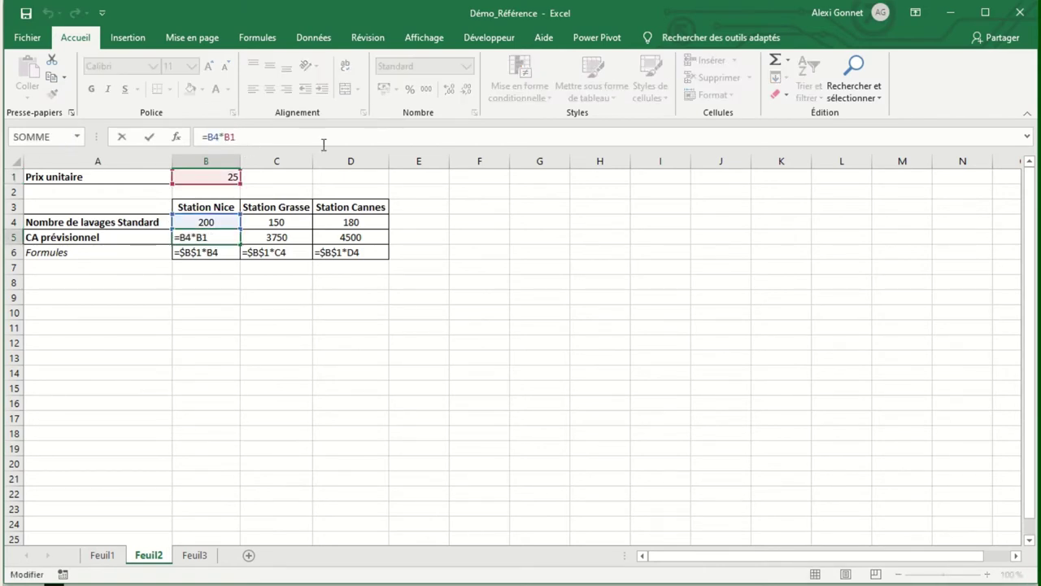
pyautogui.press('BackSpace')
pyautogui.press('BackSpace')
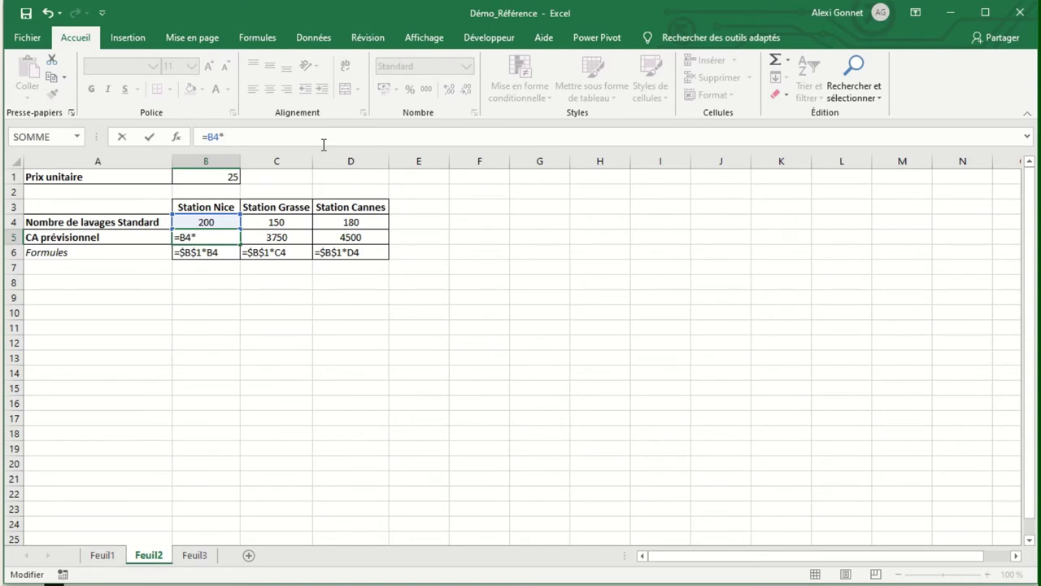
pyautogui.write('PrixUnitaire')
pyautogui.press('Return')
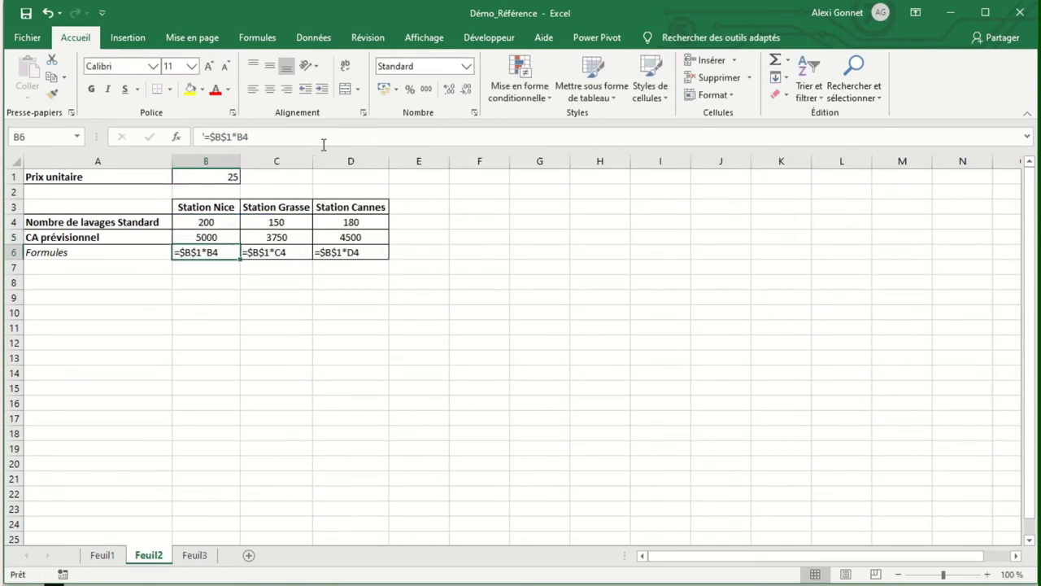
# Copy the Station Nice formula from B5 across row 5 to I5 and check the copies in C5, D5 and E5
pyautogui.click(228, 237)
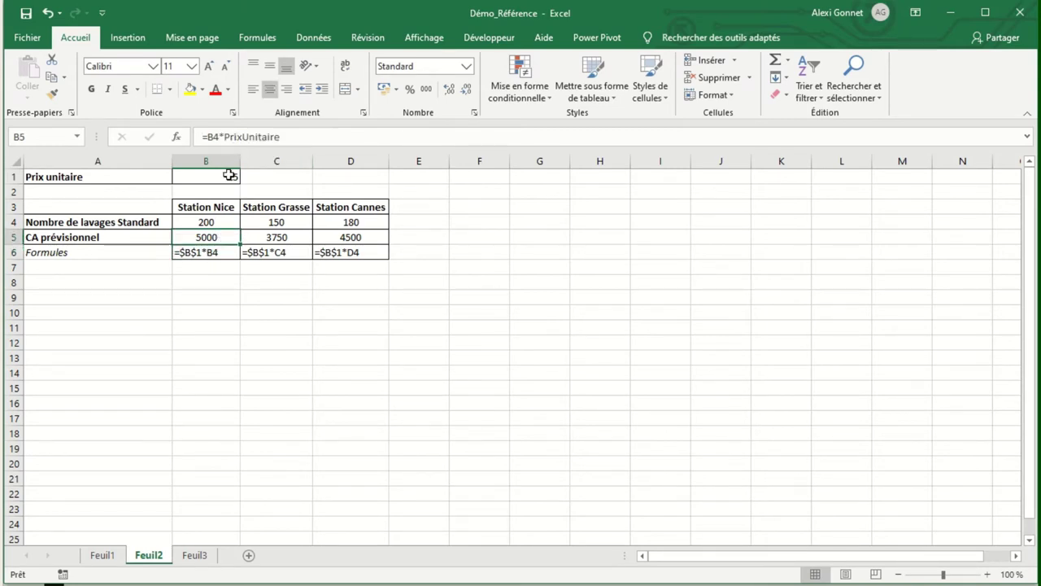
pyautogui.moveTo(241, 242); pyautogui.dragTo(690, 241)
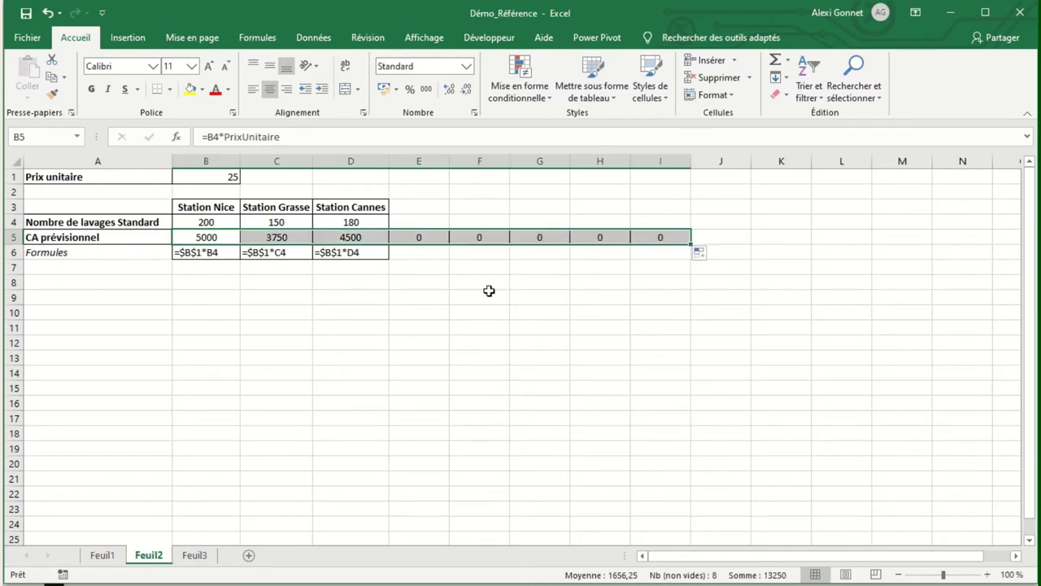
pyautogui.click(290, 236)
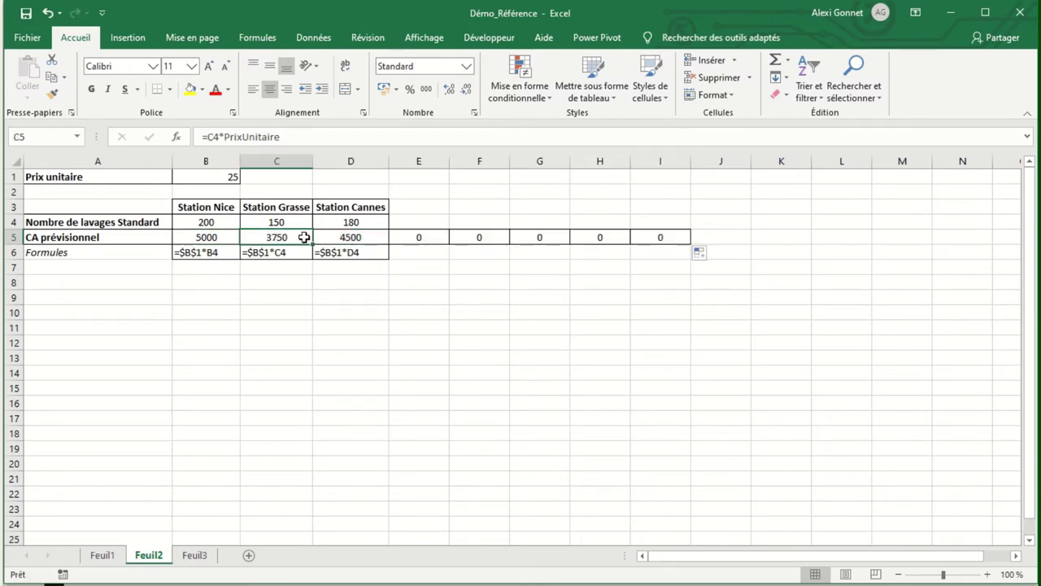
pyautogui.click(327, 237)
pyautogui.click(407, 237)
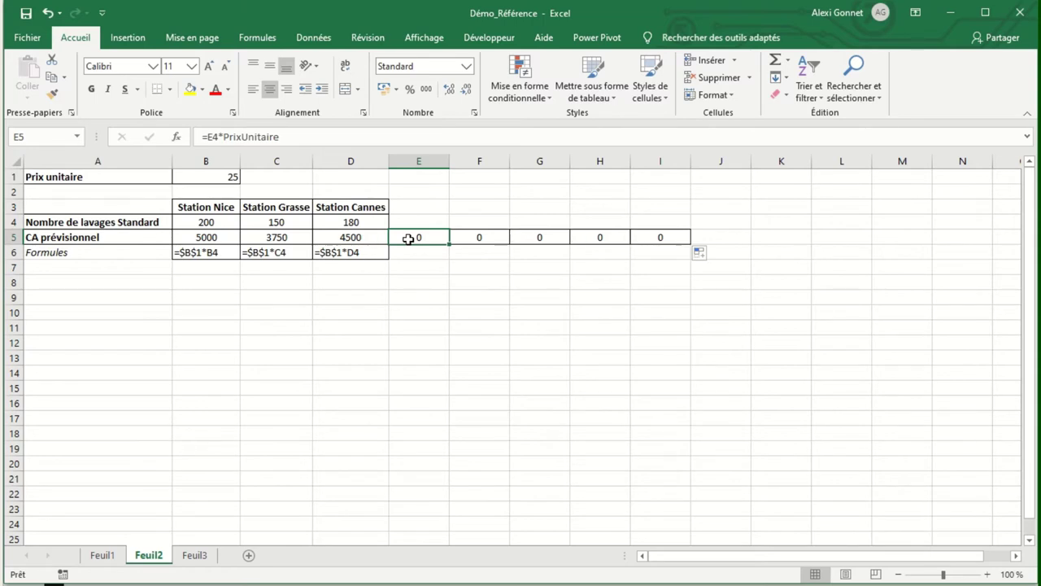
# Delete columns E through I to remove the surplus formula copies
pyautogui.click(261, 311)
pyautogui.moveTo(407, 162); pyautogui.dragTo(665, 161)
pyautogui.rightClick(665, 161)
pyautogui.click(726, 284)
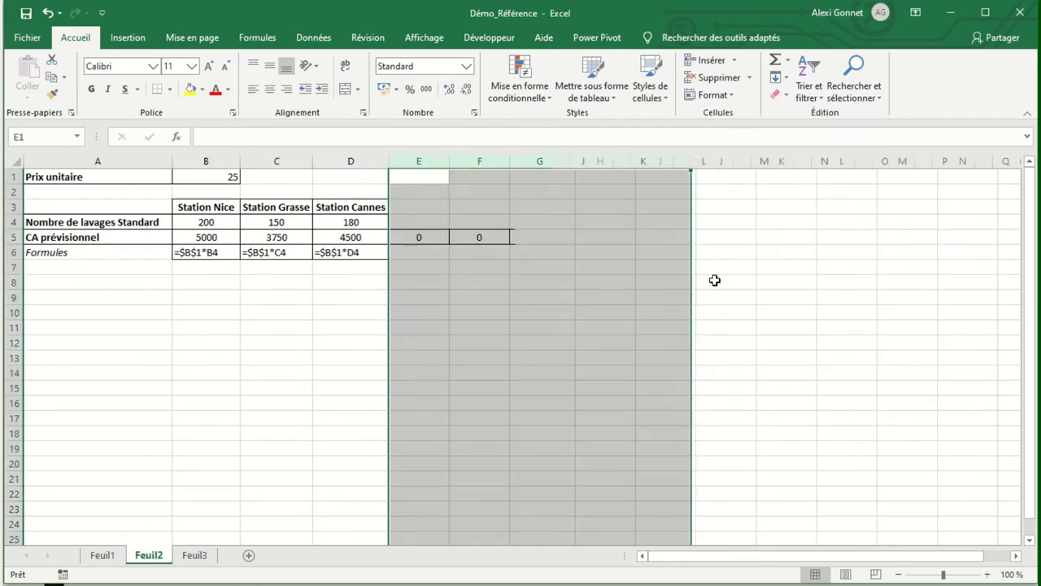
# View the new name definition dialog for the unit price cell B1 and close it without creating a name
pyautogui.click(214, 177)
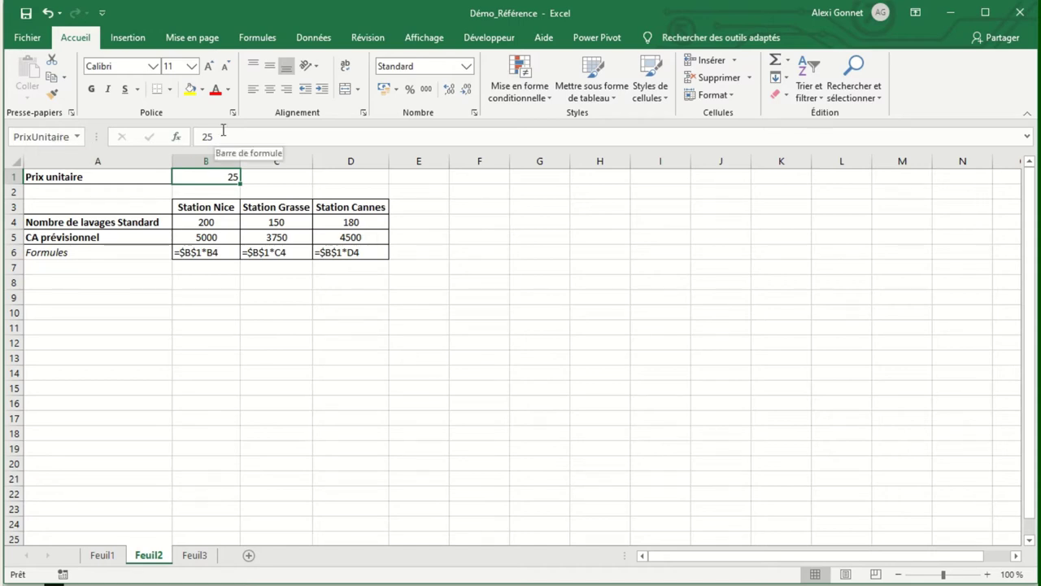
pyautogui.rightClick(218, 176)
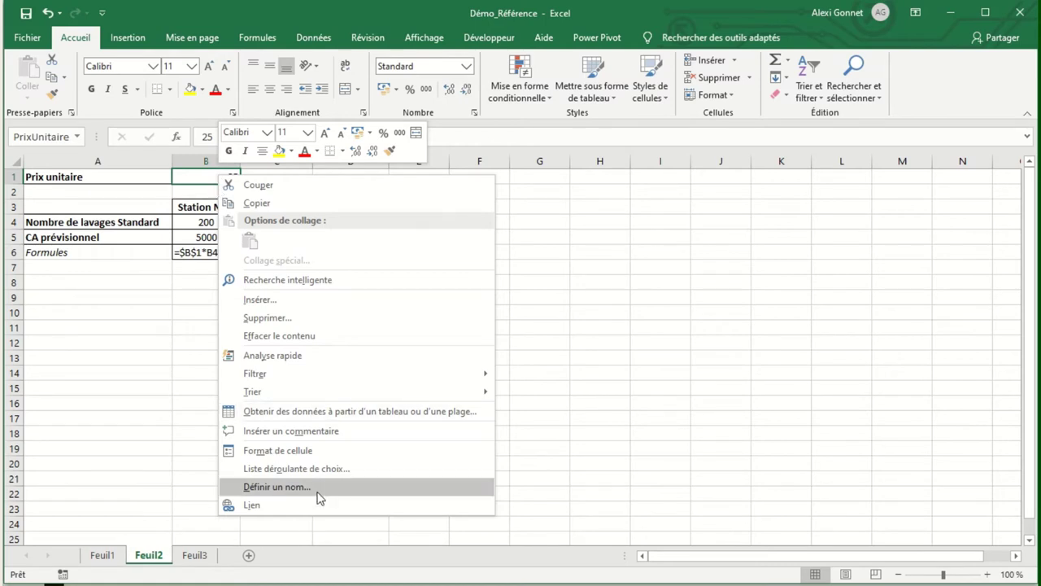
pyautogui.click(277, 486)
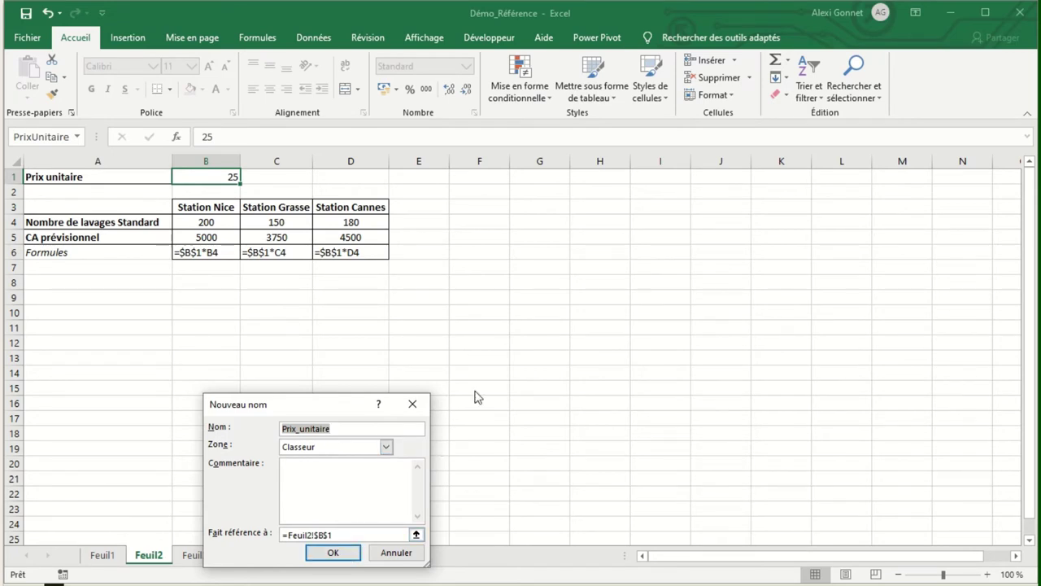
pyautogui.click(422, 404)
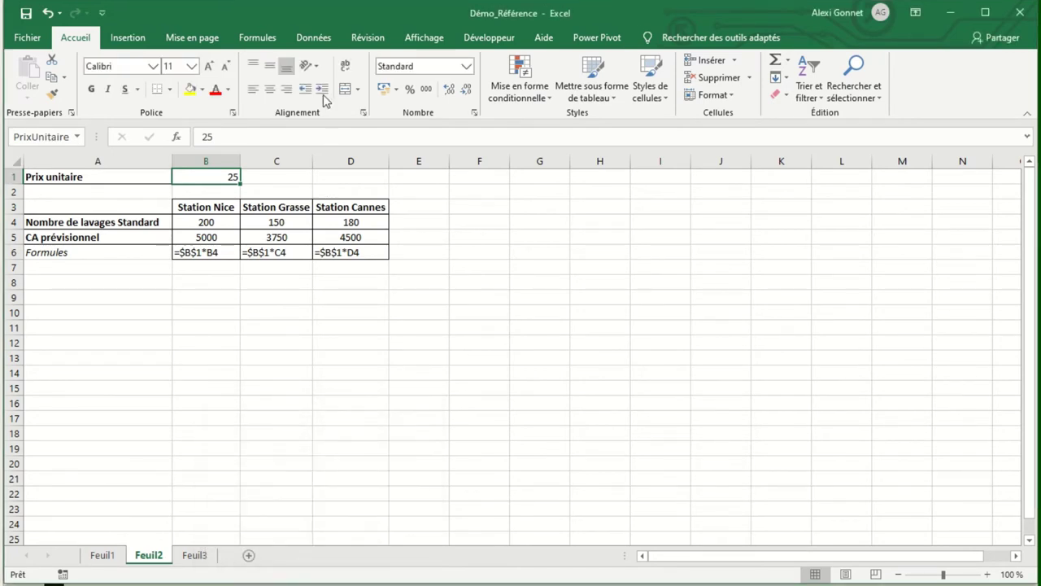
# Review the workbook's defined names and their references in the Name Manager, and close it
pyautogui.click(314, 41)
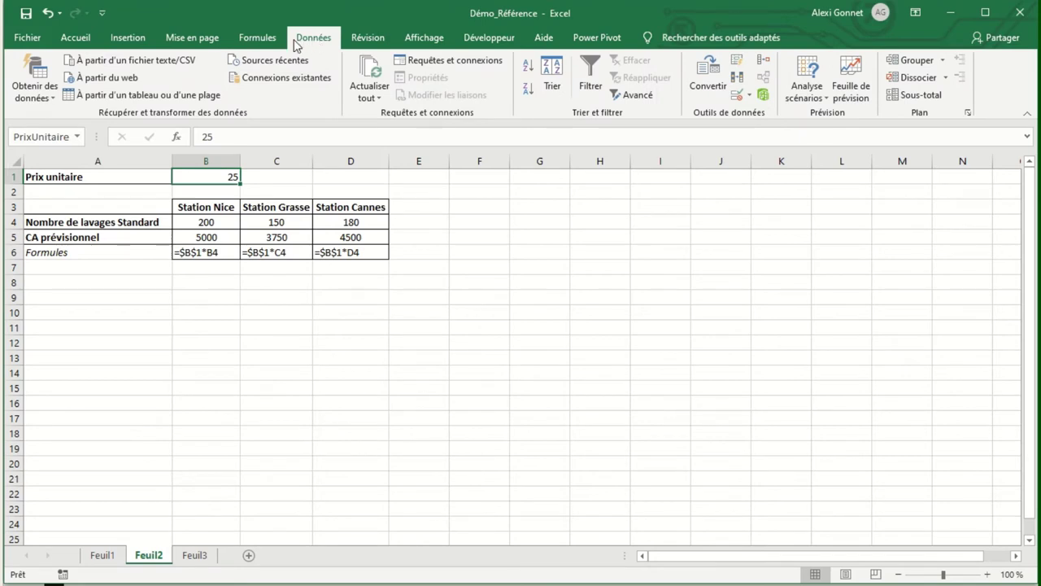
pyautogui.click(257, 37)
pyautogui.click(389, 98)
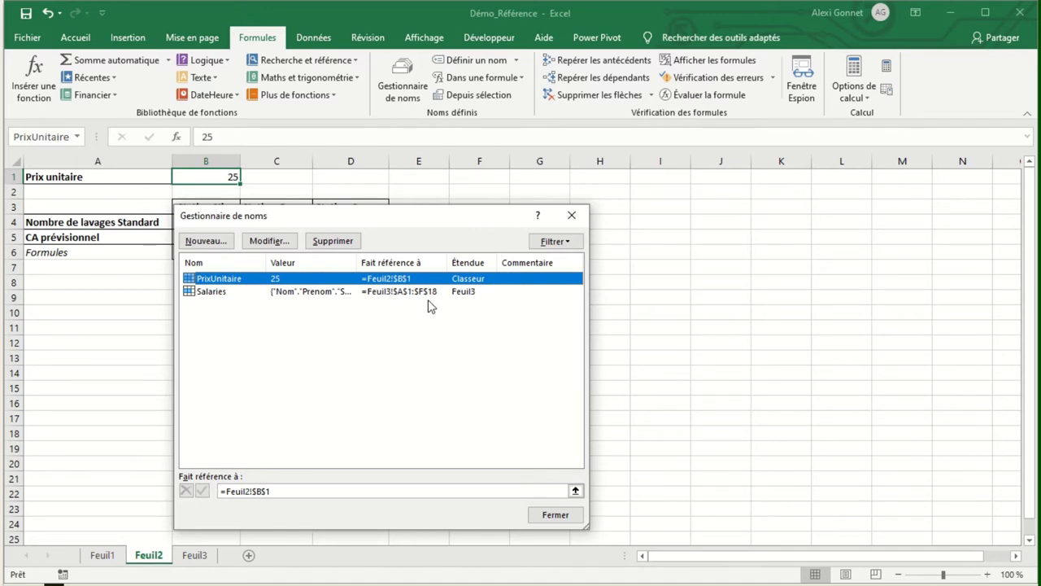
pyautogui.click(572, 218)
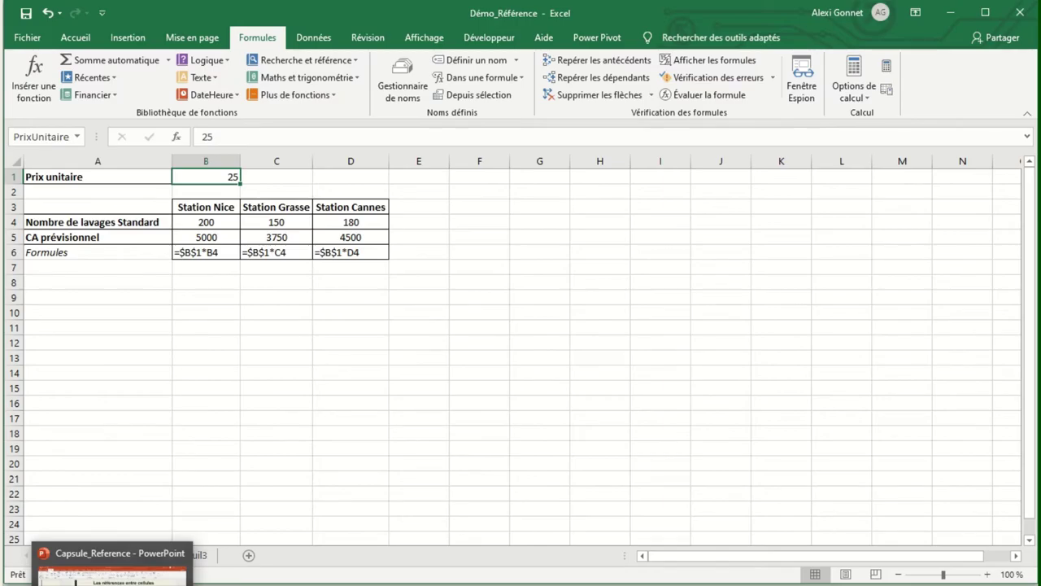
pyautogui.click(113, 573)
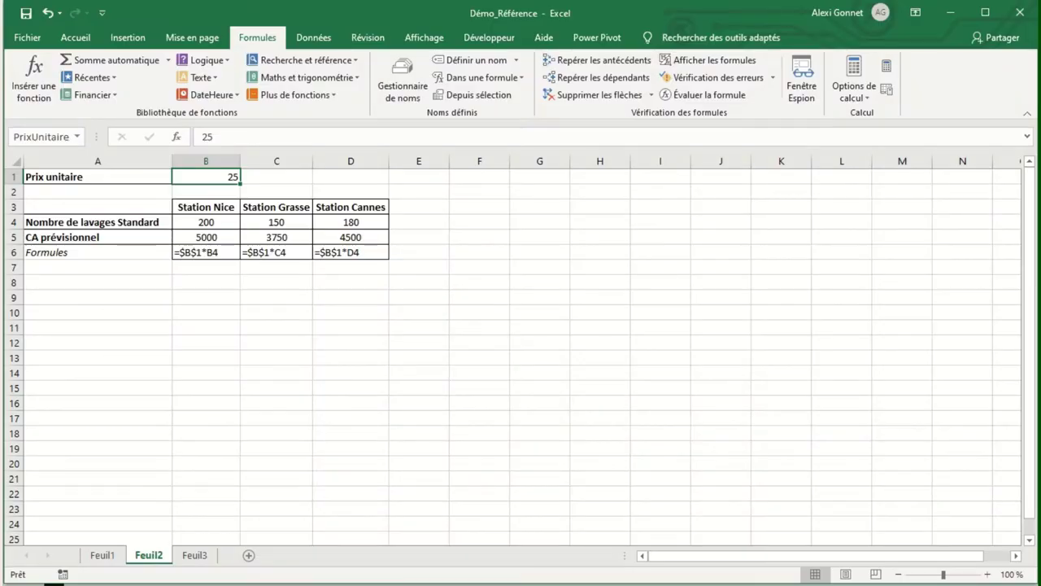
# Remove the PrixUnitaire multiplication from the Station Nice formula in B5, leaving =B4
pyautogui.click(213, 240)
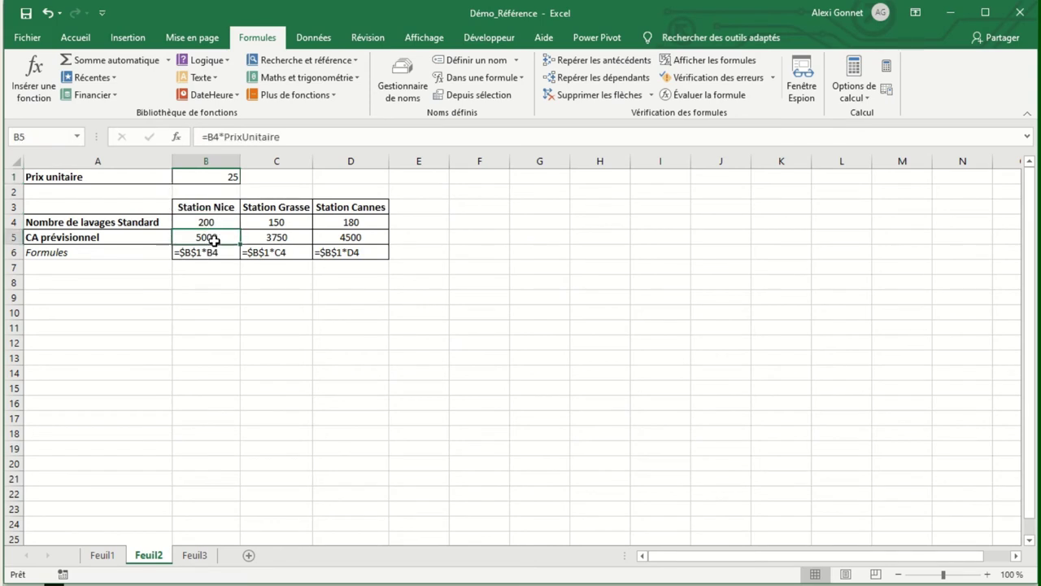
pyautogui.moveTo(280, 137); pyautogui.dragTo(228, 137)
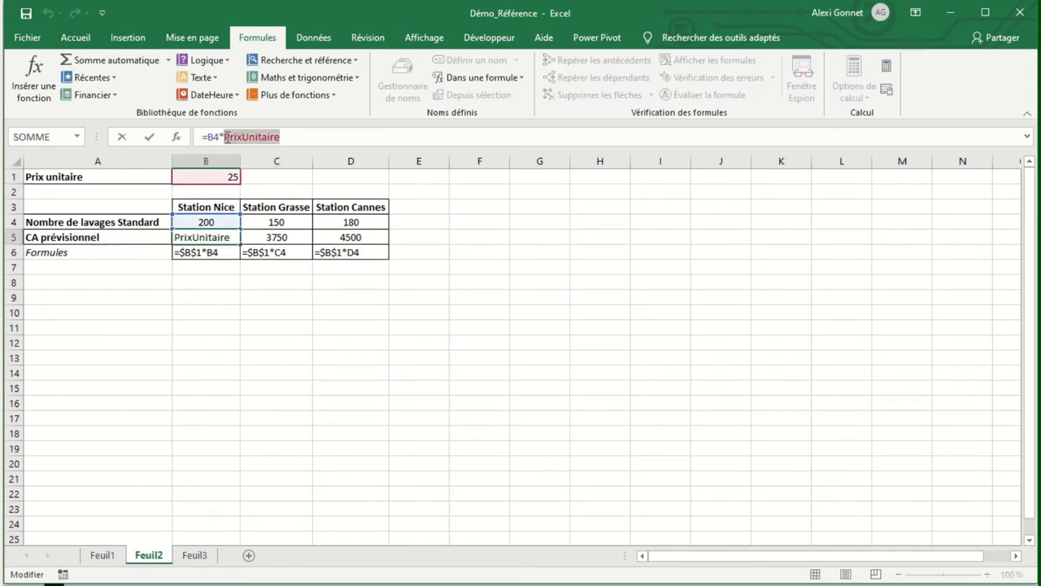
pyautogui.press('BackSpace')
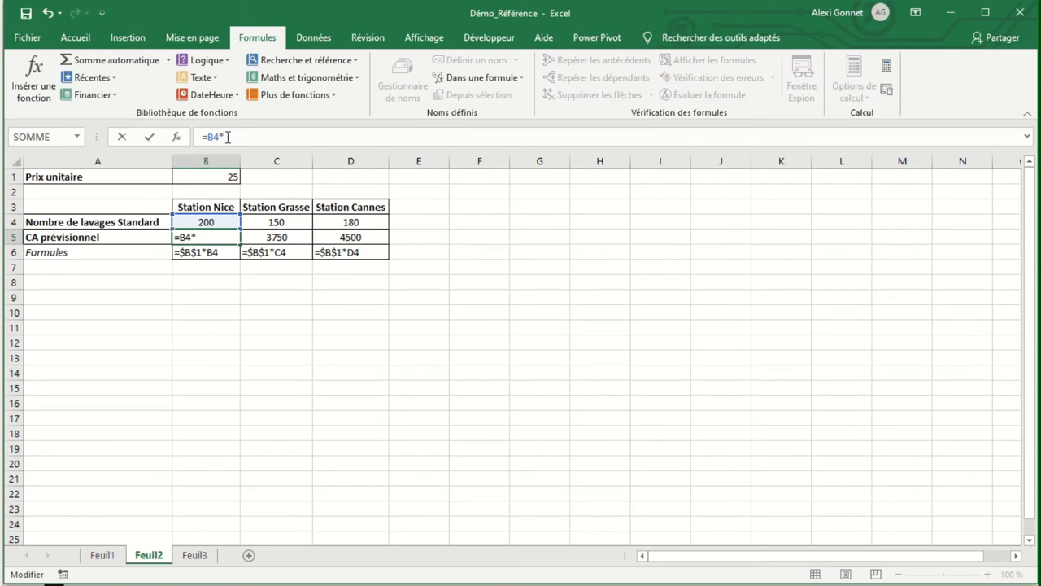
pyautogui.click(228, 175)
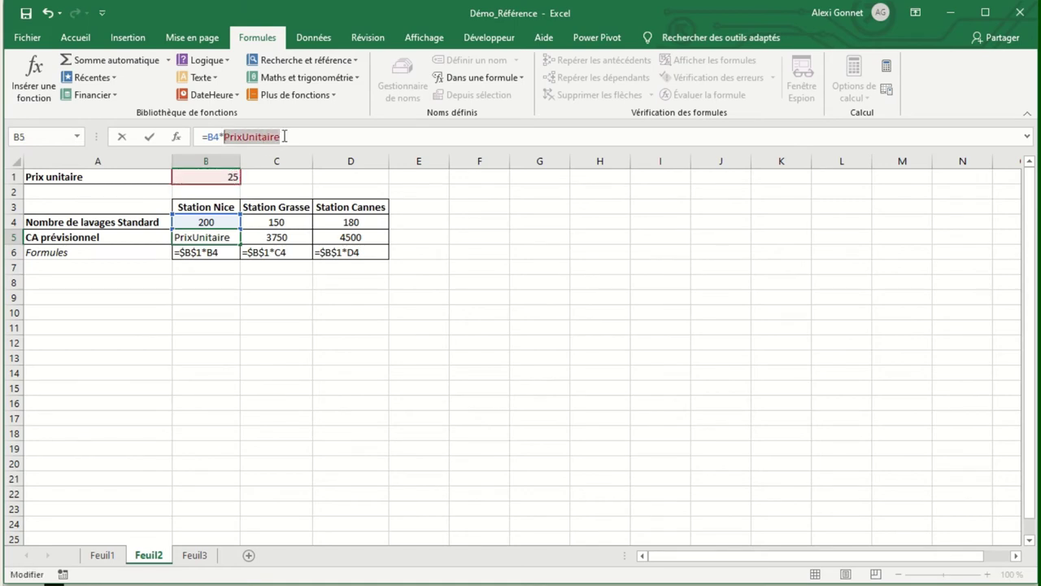
pyautogui.press('BackSpace')
pyautogui.press('BackSpace')
pyautogui.press('Return')
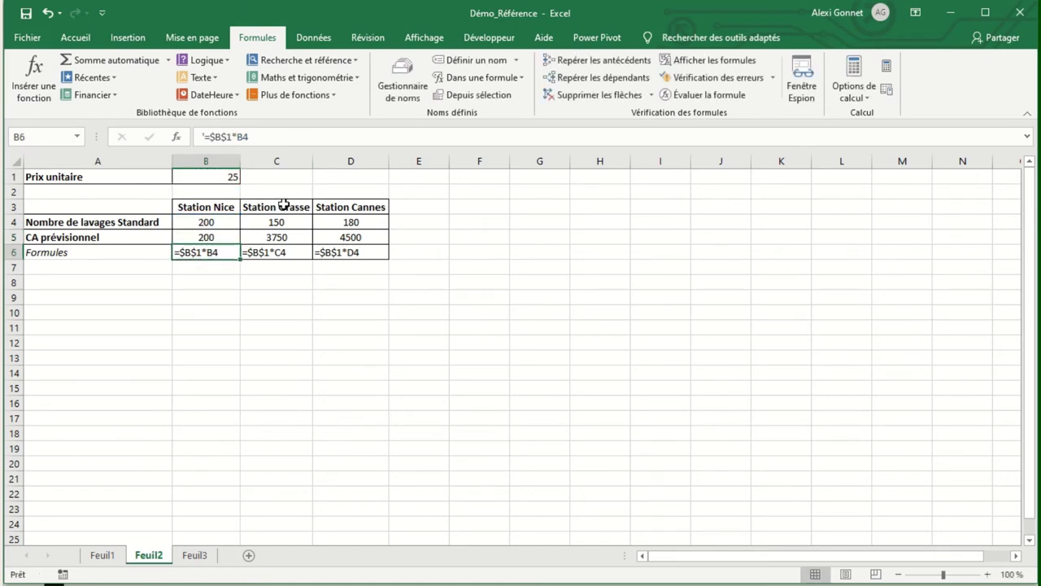
# Delete the defined name PrixUnitaire from the workbook with the Name Manager
pyautogui.click(220, 239)
pyautogui.click(402, 80)
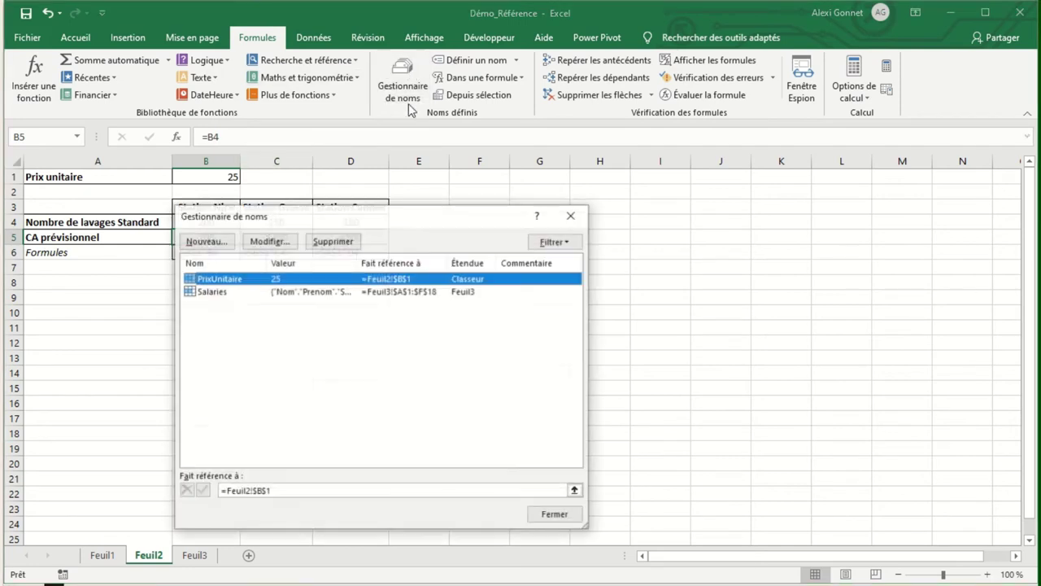
pyautogui.click(336, 240)
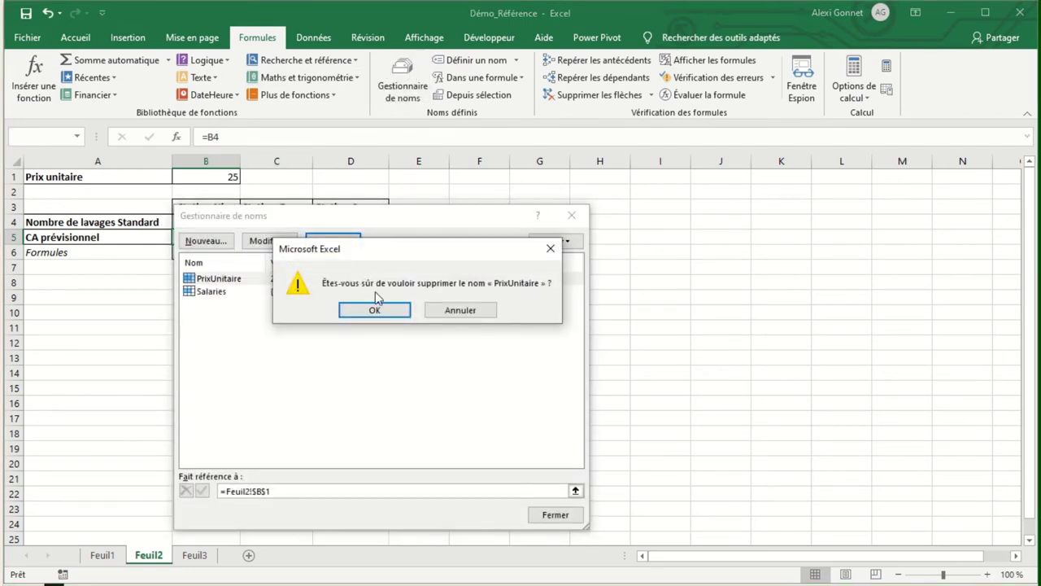
pyautogui.click(377, 302)
pyautogui.click(572, 214)
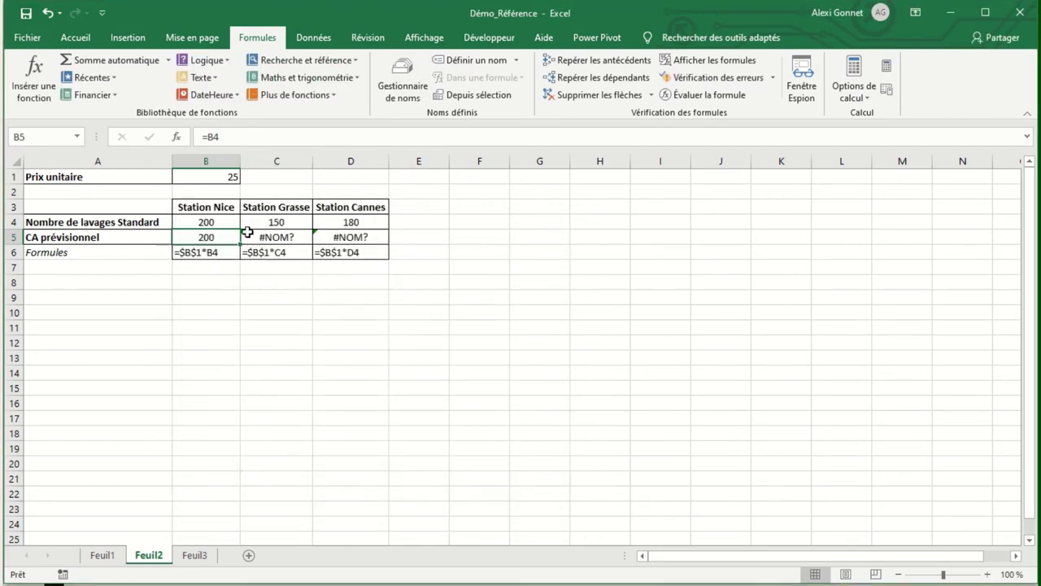
# Set the Station Nice formula in B5 to =B4*B1 and copy it across to D5
pyautogui.click(249, 136)
pyautogui.write('*')
pyautogui.click(230, 176)
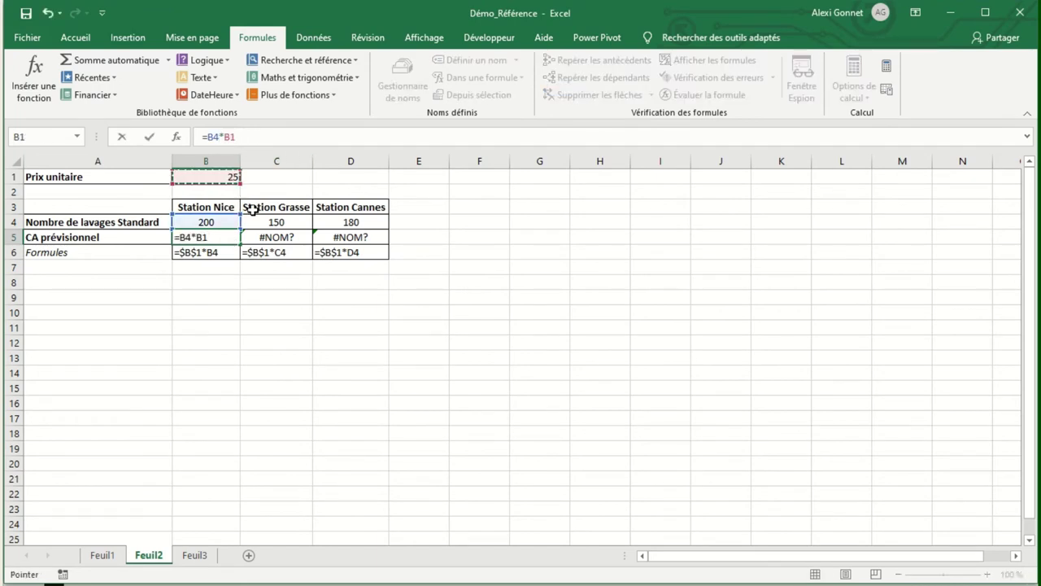
pyautogui.press('Return')
pyautogui.click(224, 240)
pyautogui.moveTo(241, 247); pyautogui.dragTo(403, 236)
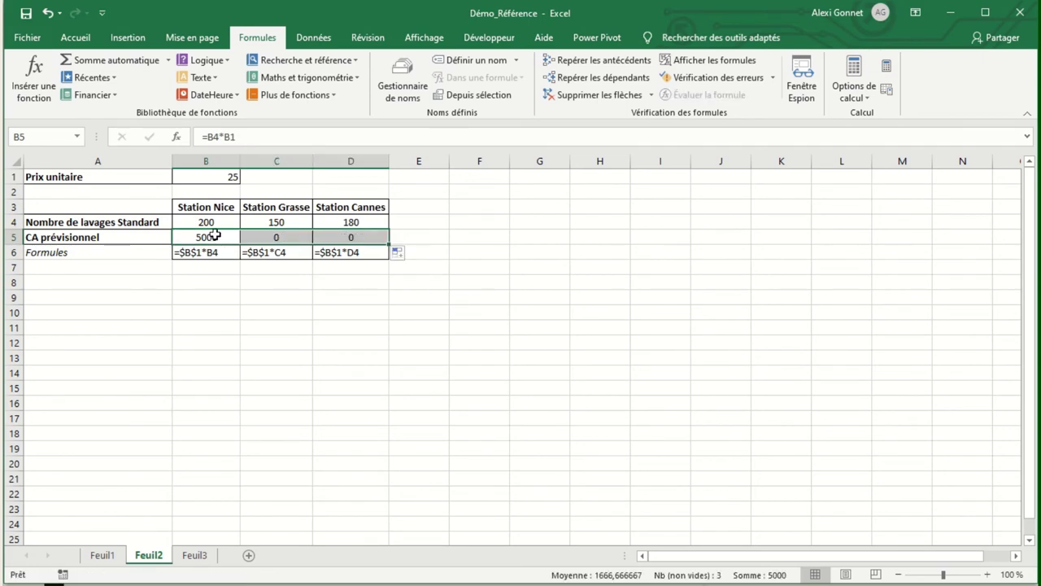
# Change the Station Nice formula in B5 to the mixed reference =B4*$B1 and copy it across to D5
pyautogui.click(265, 232)
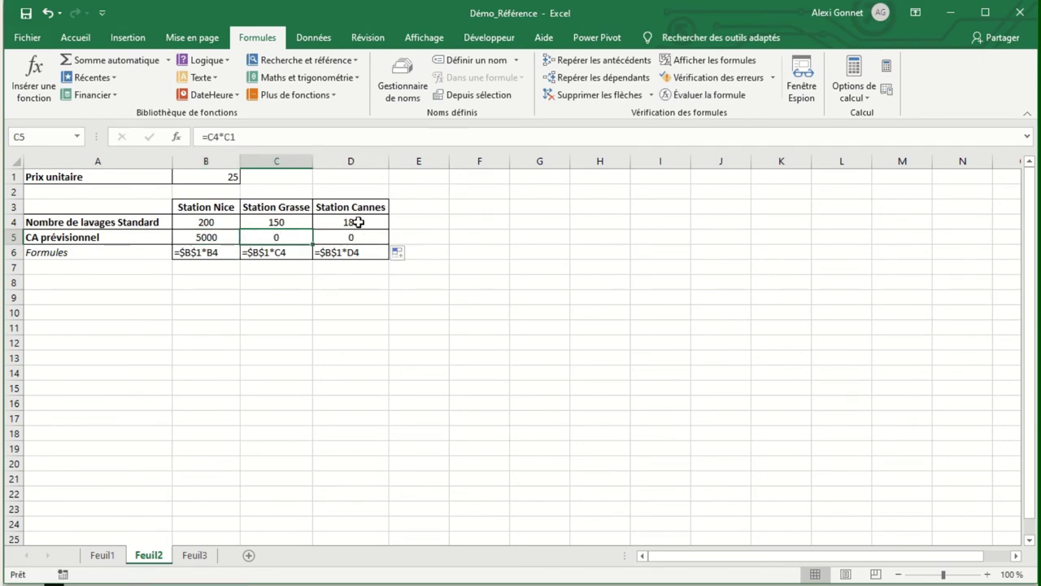
pyautogui.click(355, 236)
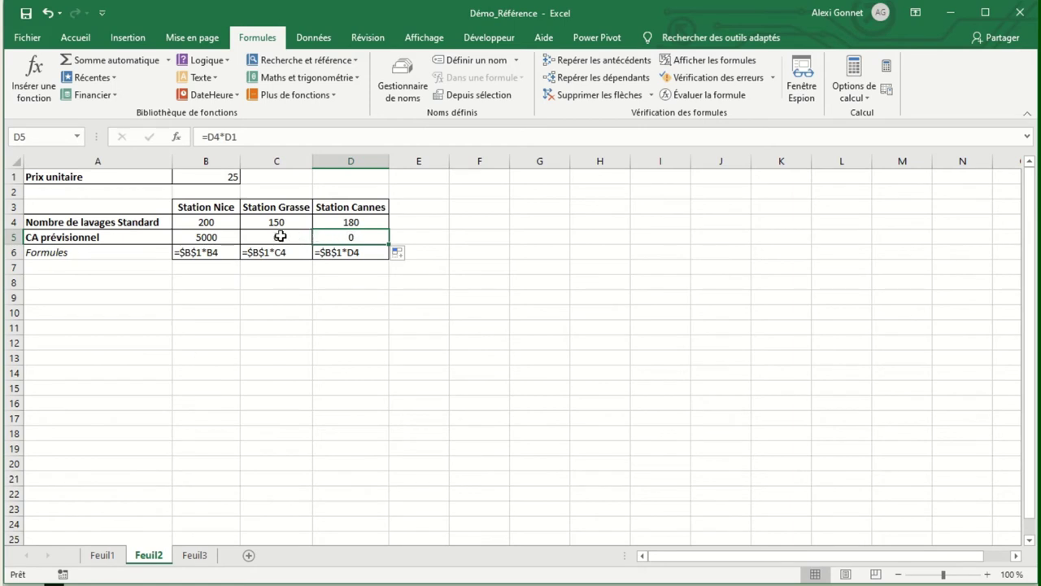
pyautogui.click(221, 235)
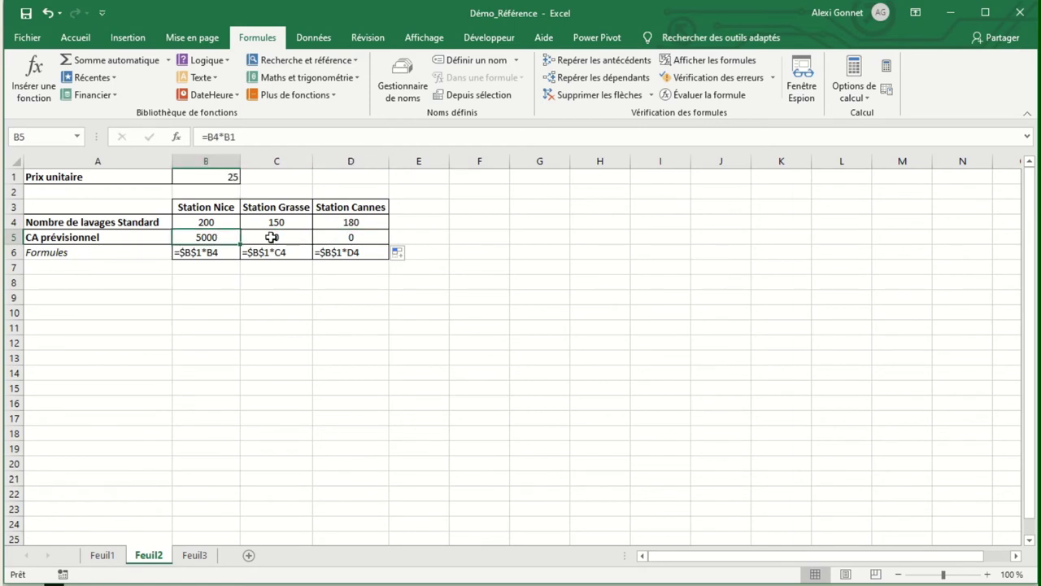
pyautogui.click(223, 137)
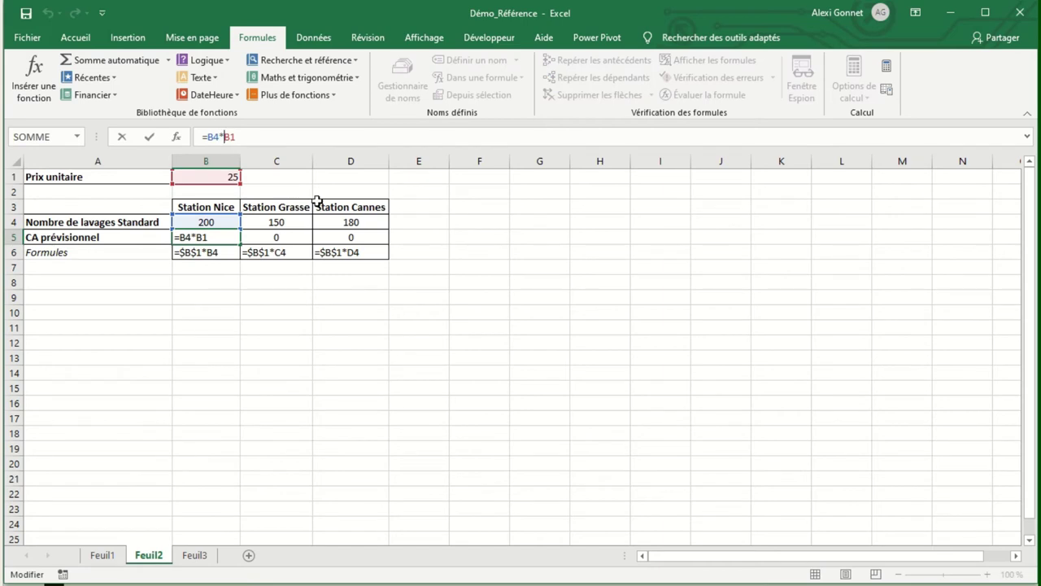
pyautogui.write('$')
pyautogui.press('Return')
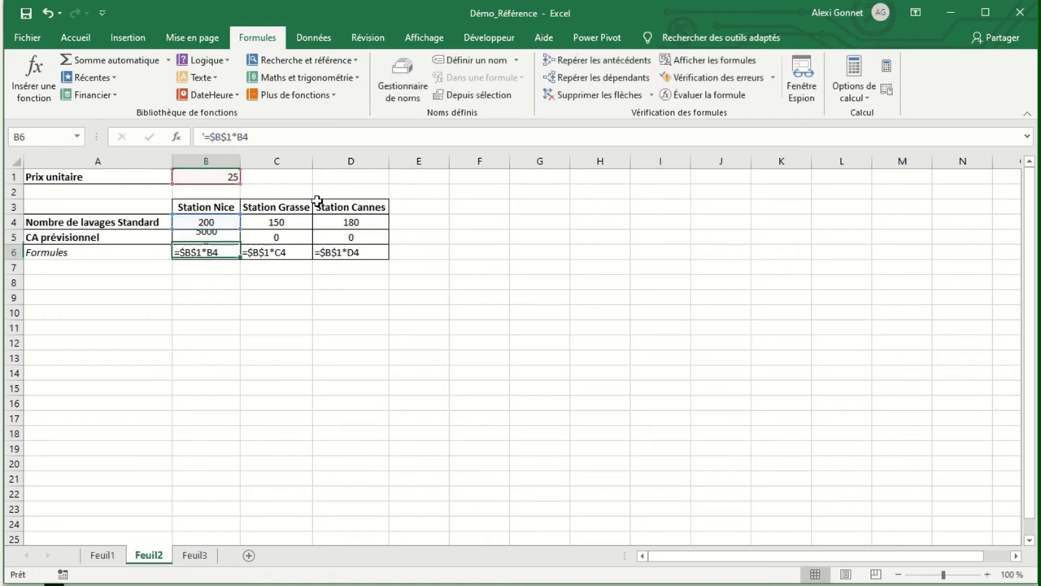
pyautogui.click(226, 237)
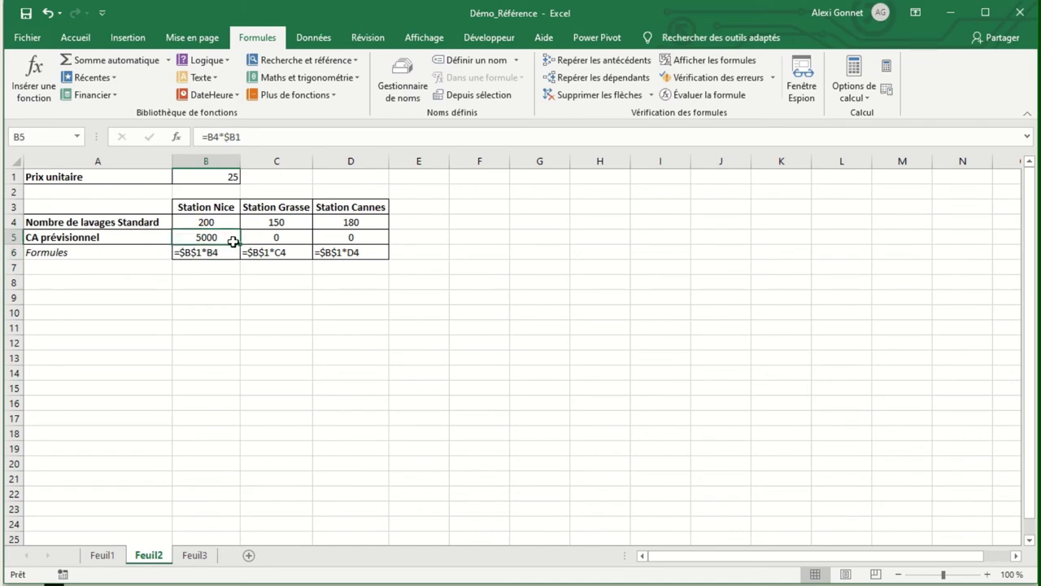
pyautogui.moveTo(240, 244); pyautogui.dragTo(359, 236)
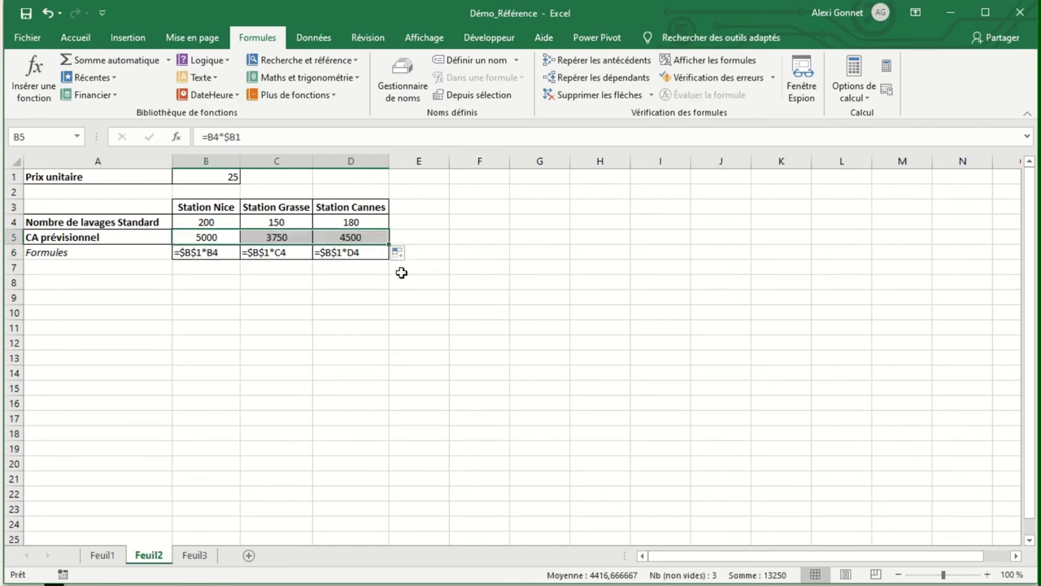
# Examine the copied Station Cannes formula in D5, view the reference types slide in PowerPoint, and return to the Excel workbook
pyautogui.click(372, 238)
pyautogui.click(297, 136)
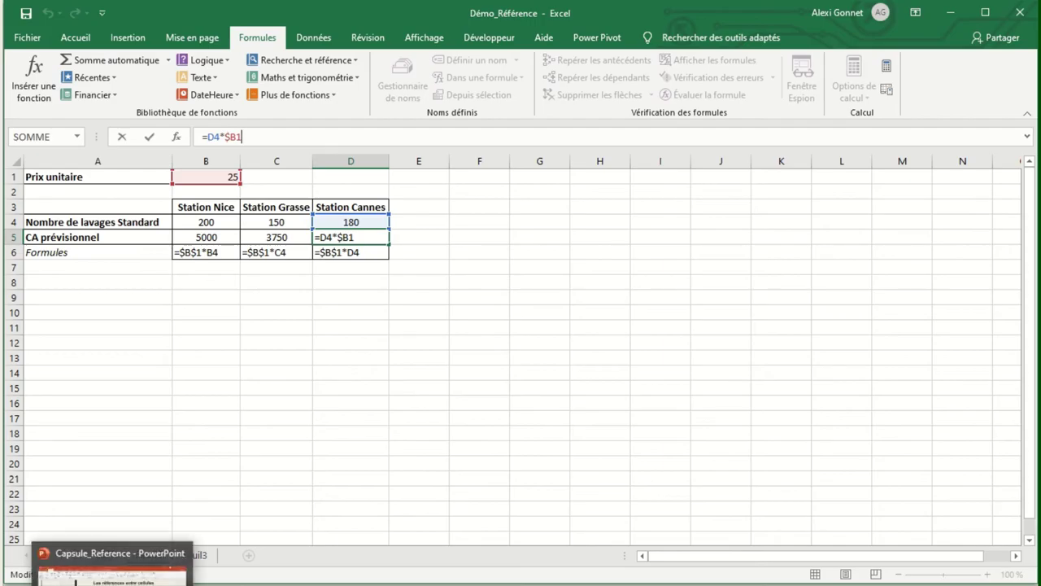
pyautogui.hotkey('alt', 'Tab')
pyautogui.moveTo(186, 585)
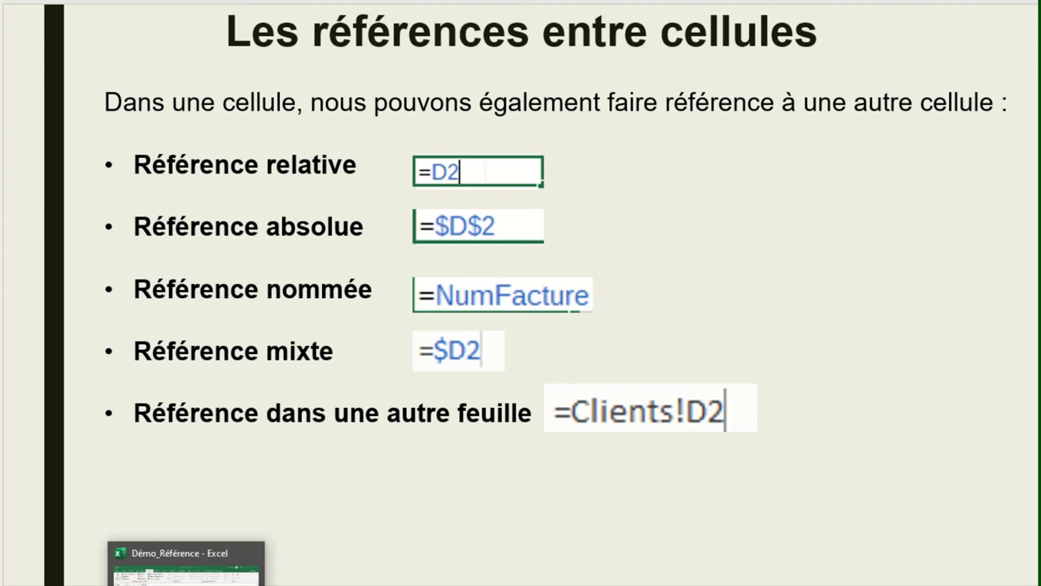
pyautogui.click(185, 566)
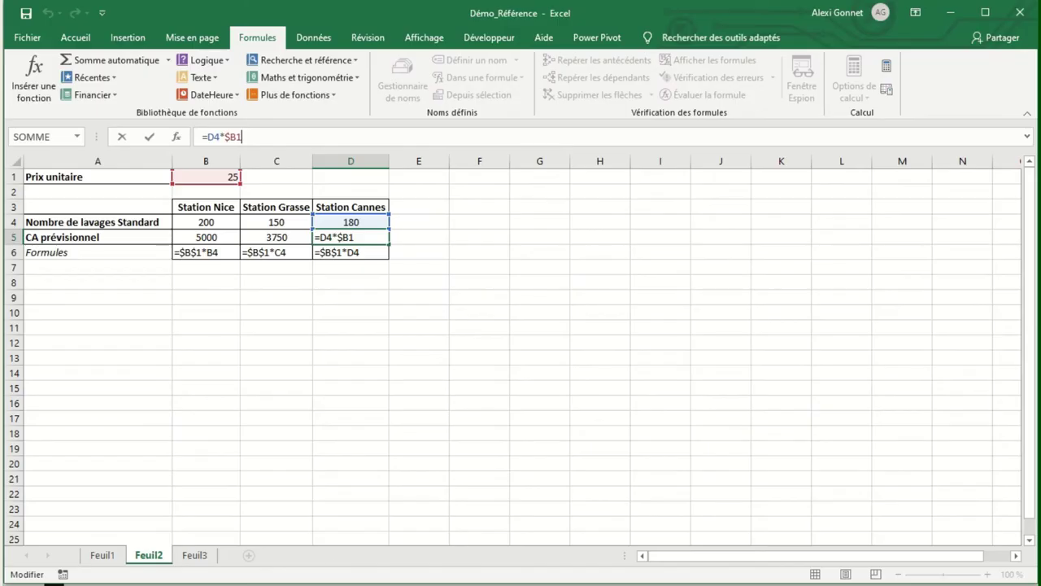
pyautogui.press('Return')
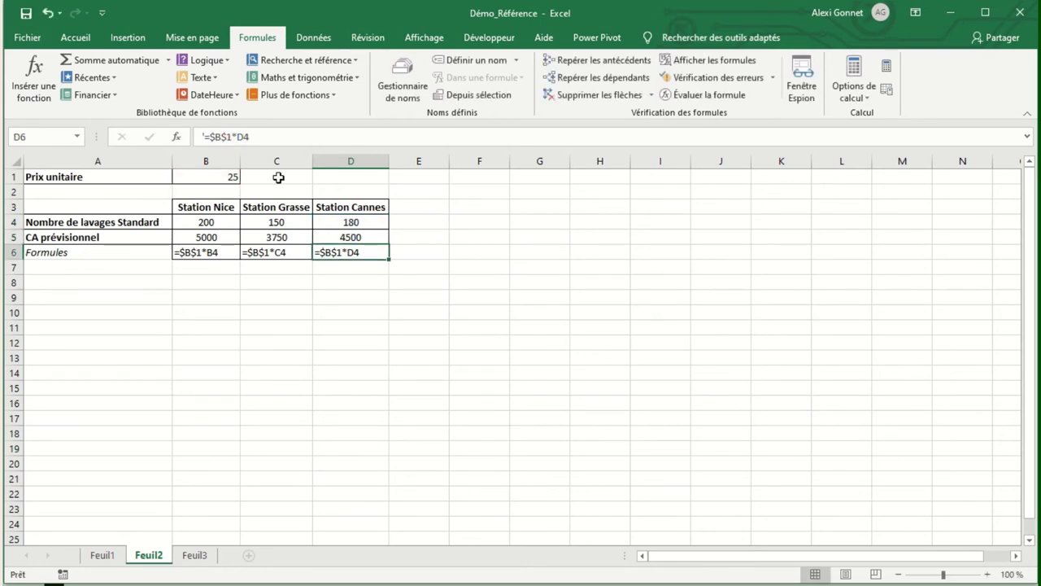
# Link the Prix unitaire in B1 of Feuil2 to the standard programme's Tarif with =Feuil1!C3
pyautogui.click(114, 560)
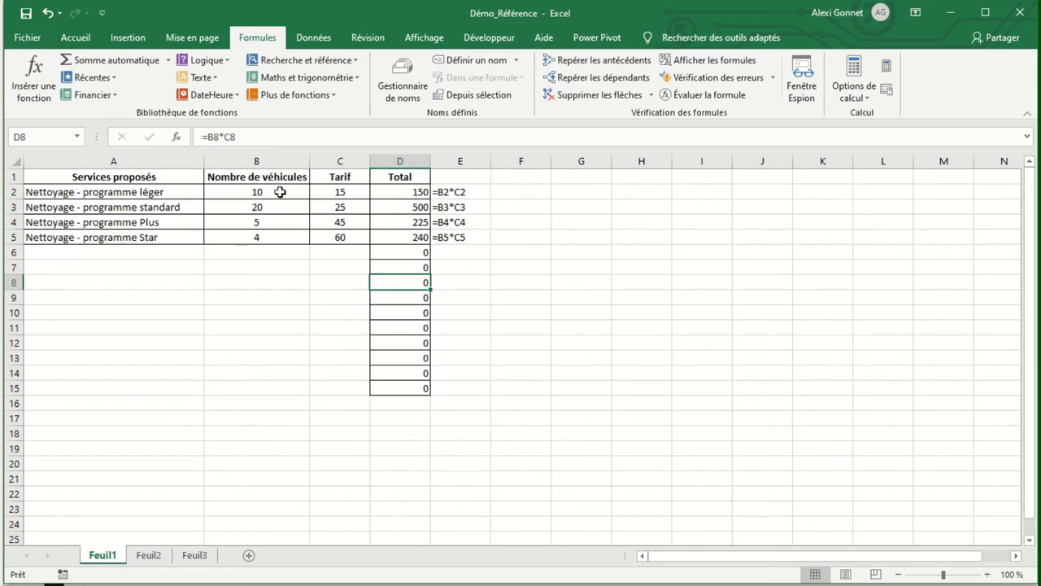
pyautogui.click(342, 209)
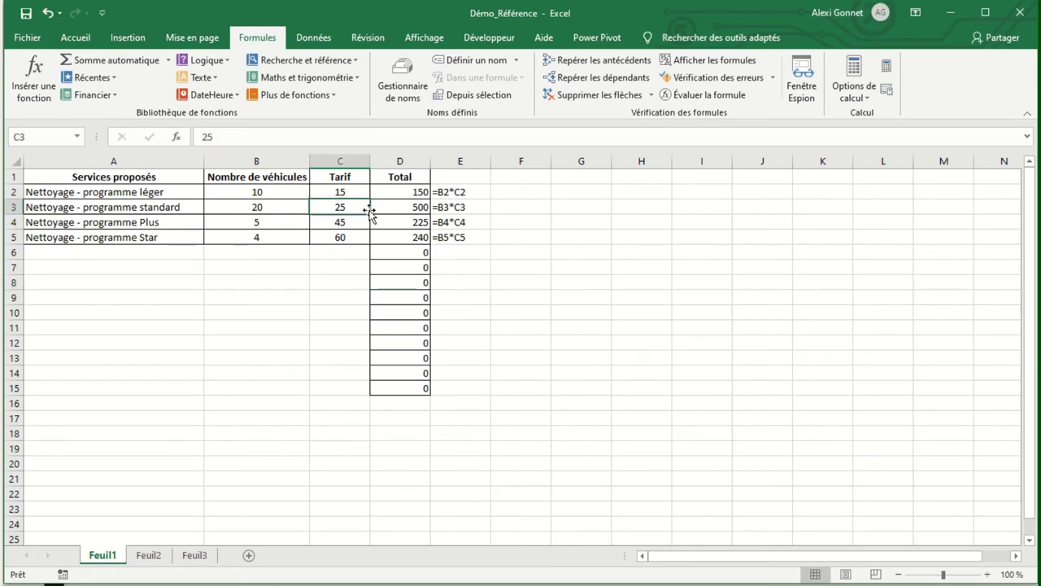
pyautogui.click(150, 556)
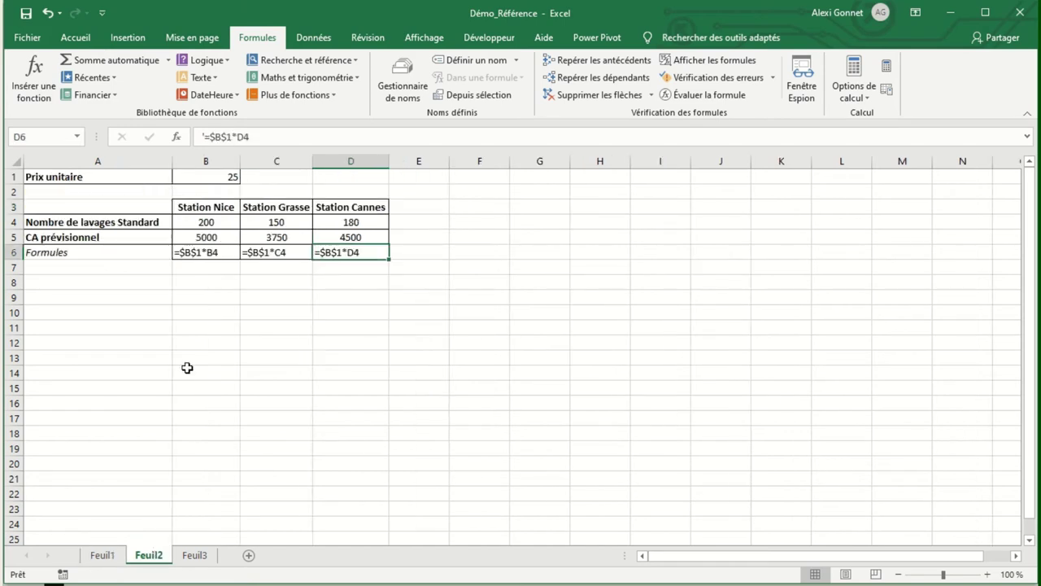
pyautogui.click(227, 176)
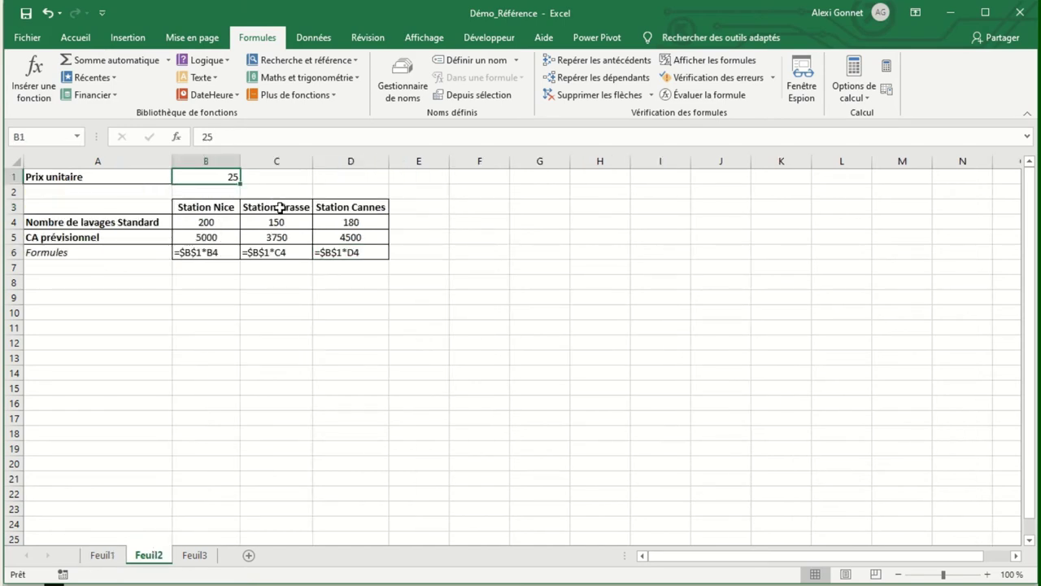
pyautogui.write('=')
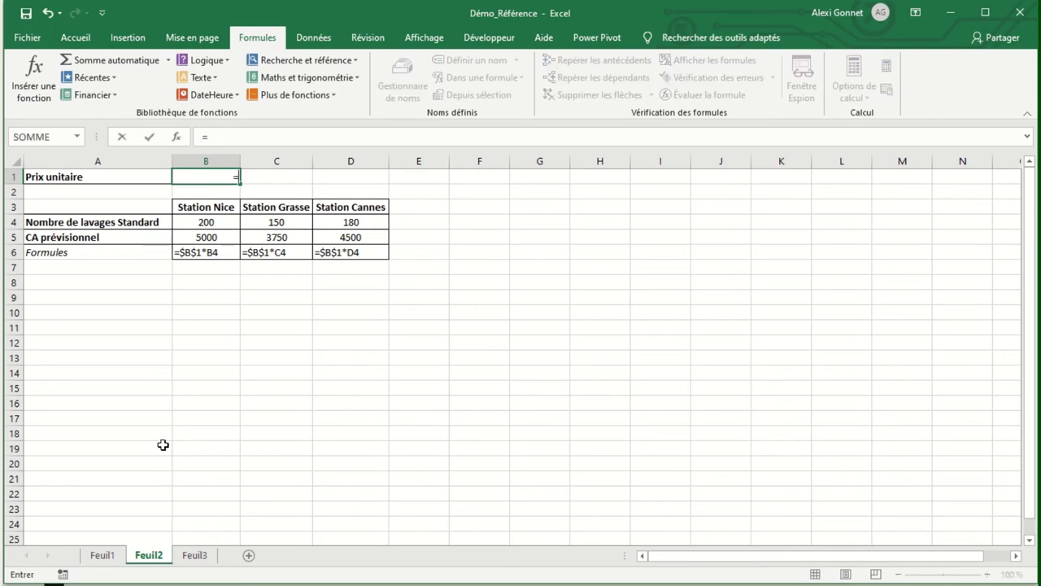
pyautogui.click(107, 556)
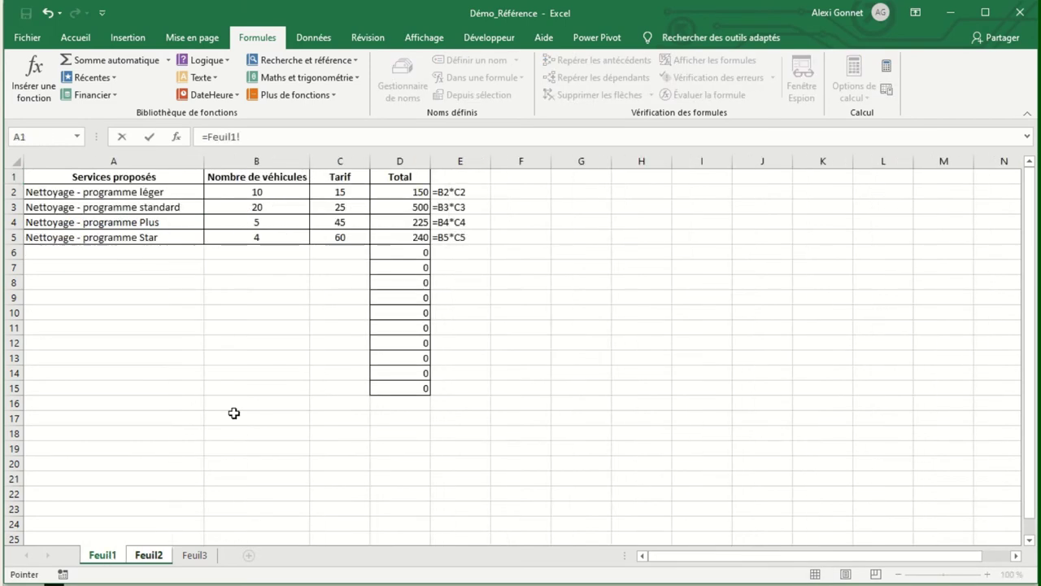
pyautogui.click(353, 205)
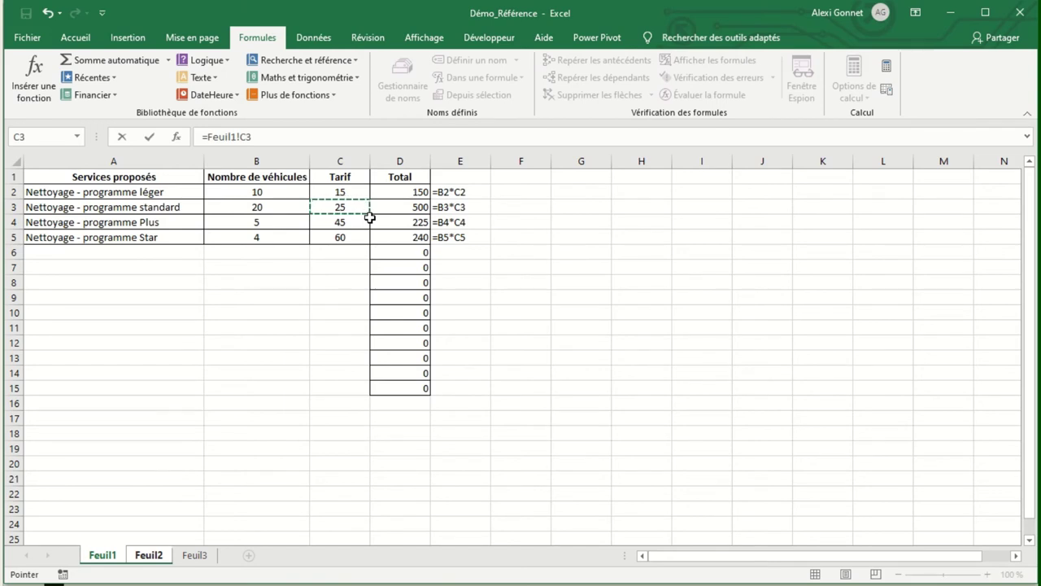
pyautogui.press('Return')
# Examine the sheet name and cell reference parts of the Prix unitaire formula in B1, leaving the formula as it is
pyautogui.click(226, 178)
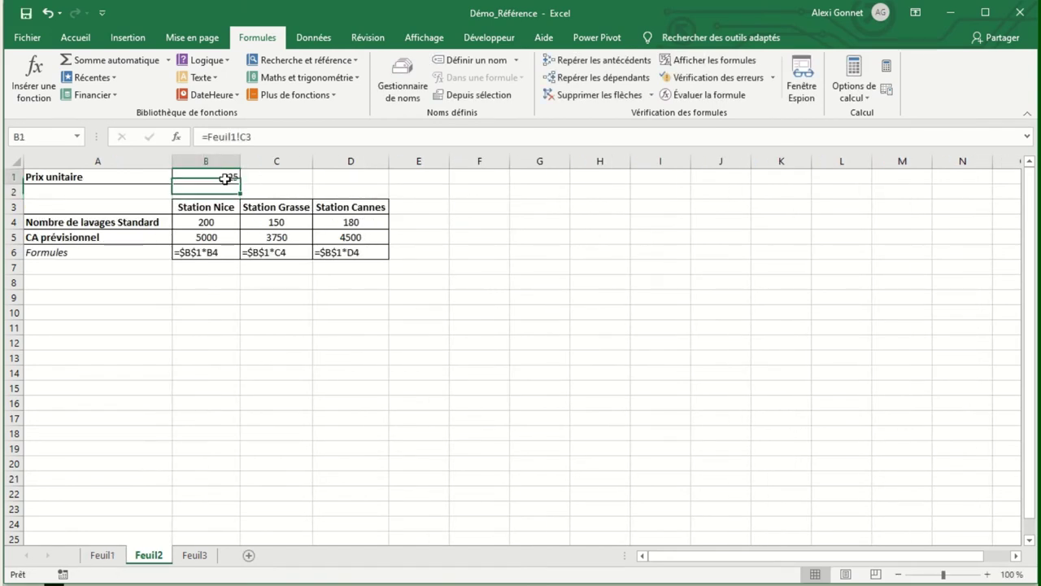
pyautogui.click(278, 136)
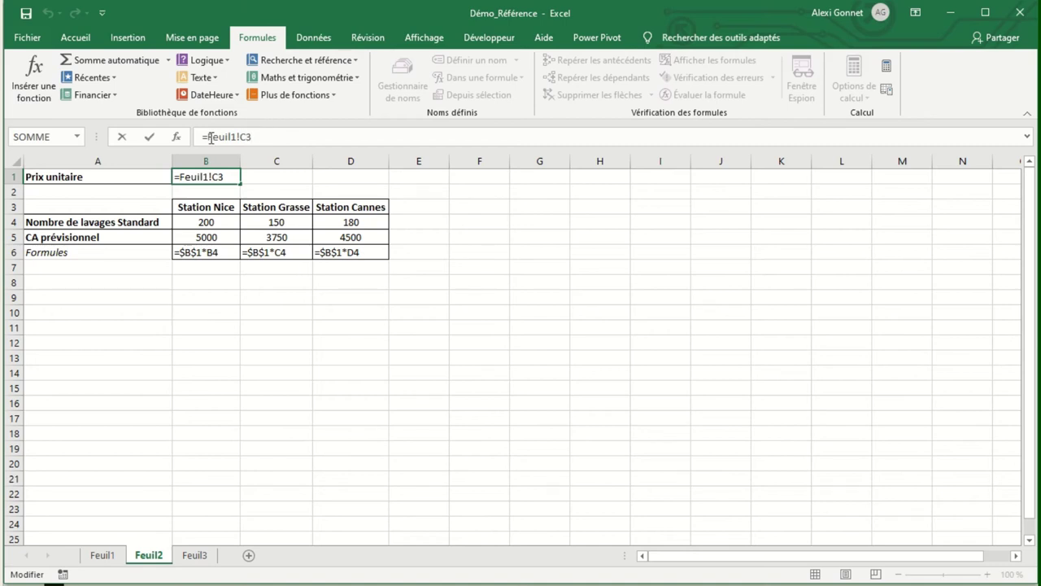
pyautogui.moveTo(208, 138); pyautogui.dragTo(236, 140)
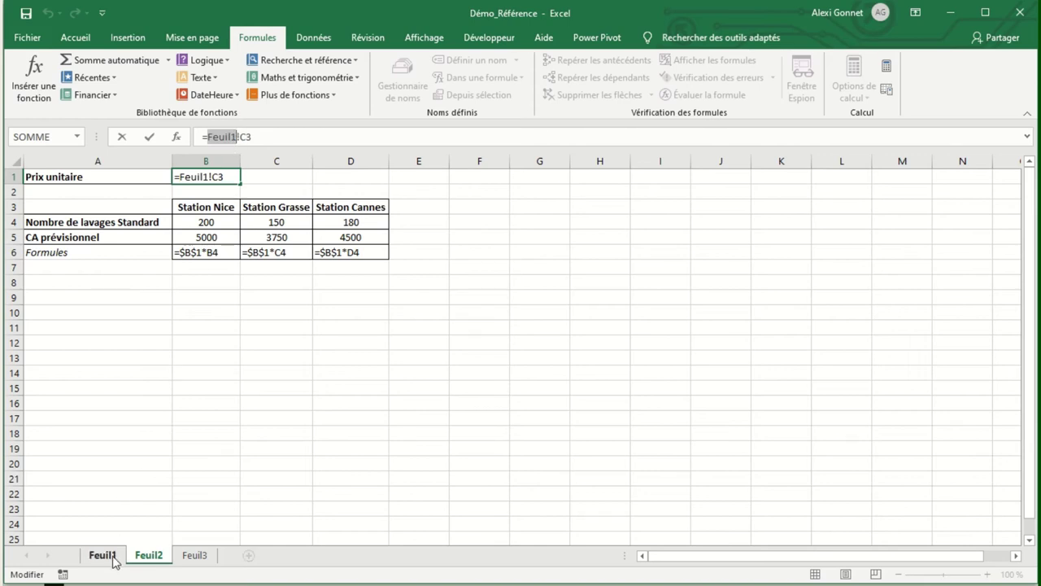
pyautogui.click(241, 137)
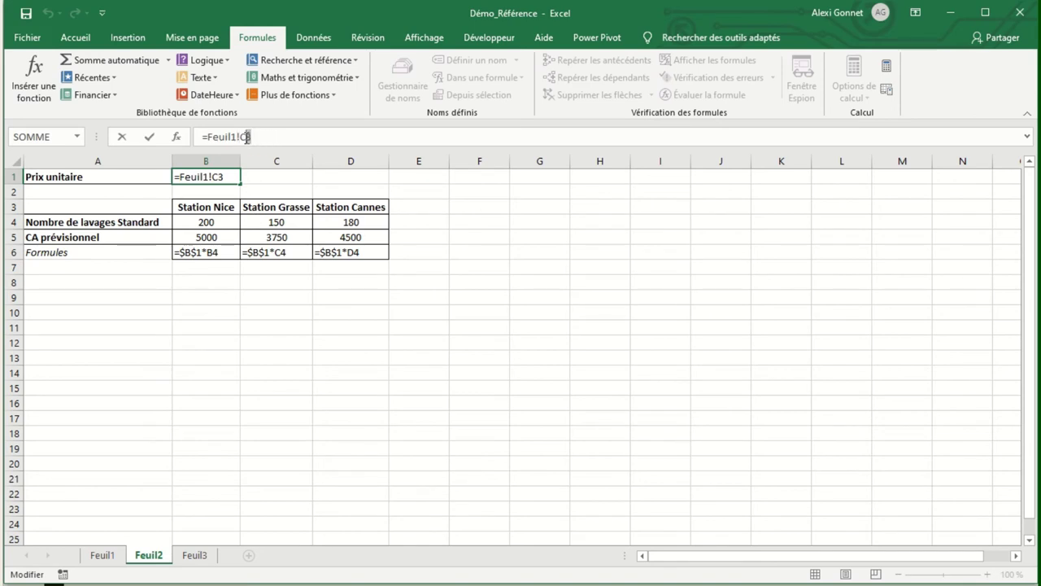
pyautogui.moveTo(208, 138); pyautogui.dragTo(237, 138)
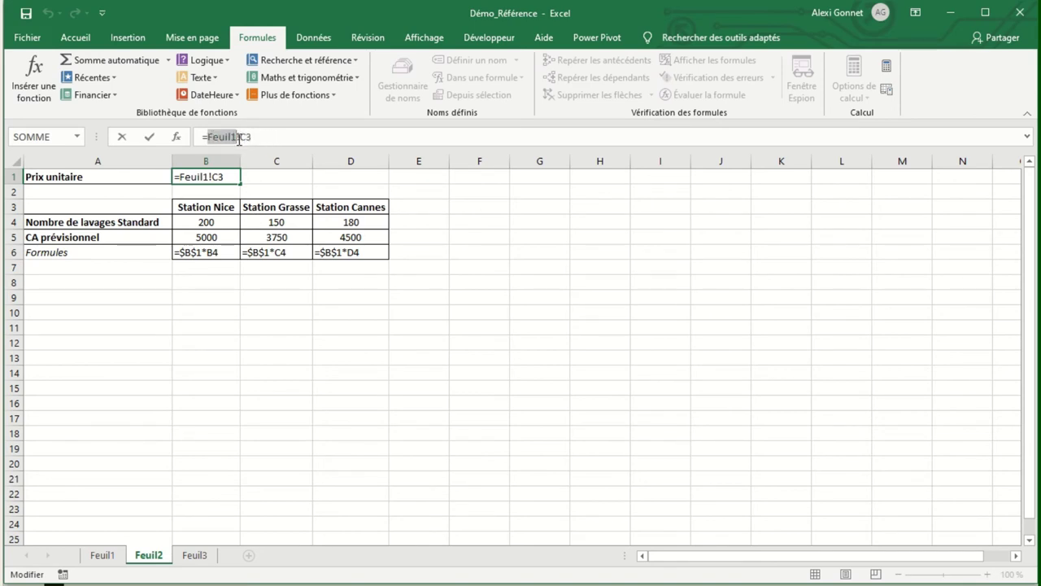
pyautogui.click(238, 138)
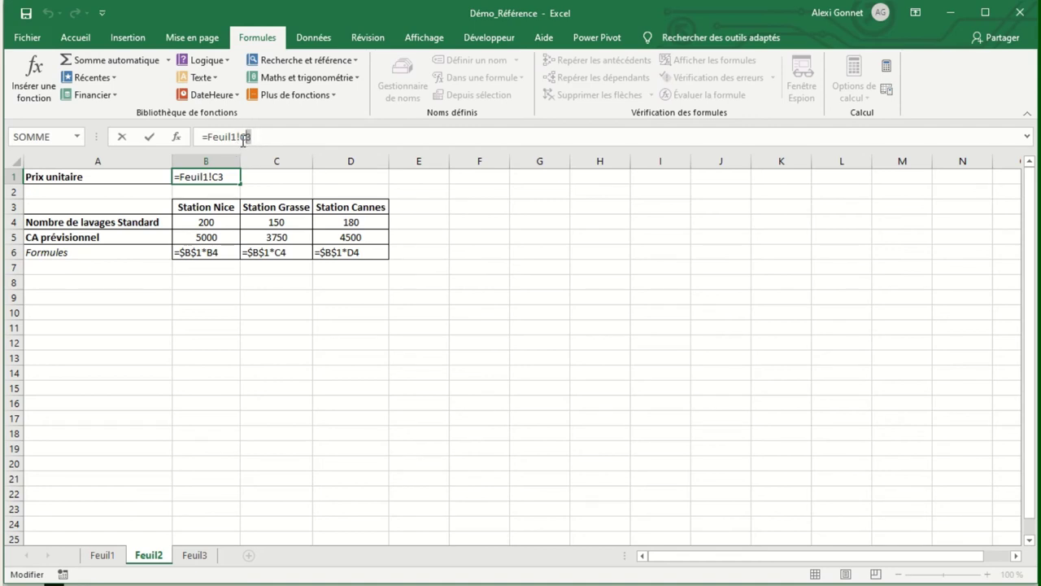
pyautogui.press('Return')
# Set the standard programme's Tarif in C3 of Feuil1 to 30 and check the linked Prix unitaire in Feuil2
pyautogui.click(102, 555)
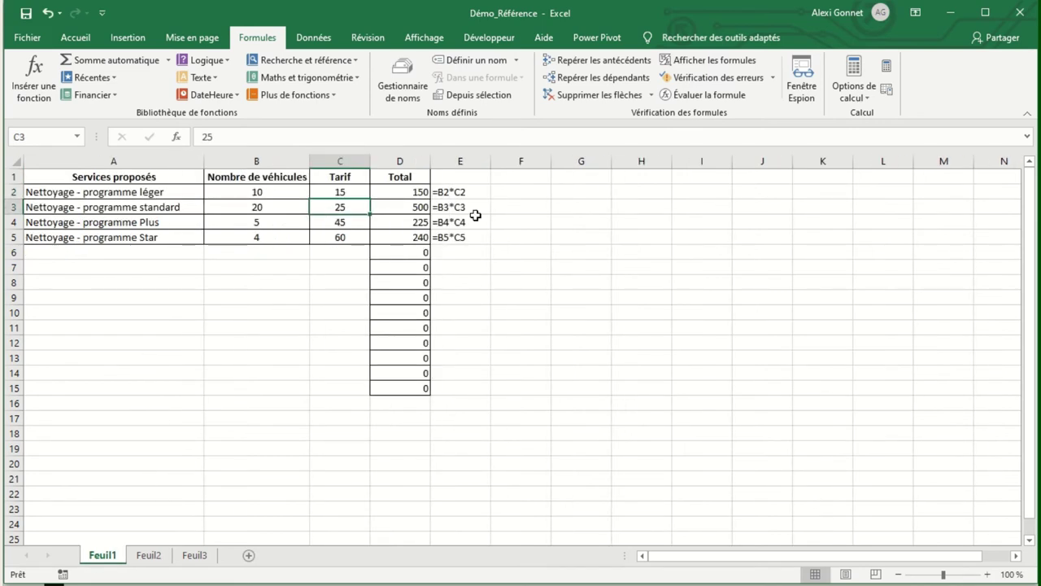
pyautogui.write('30')
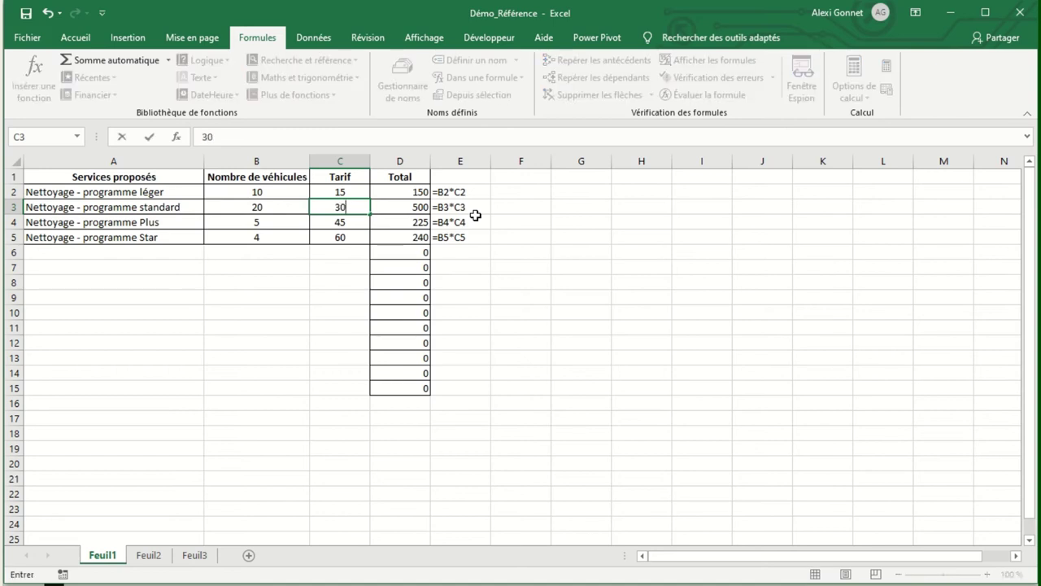
pyautogui.press('Return')
pyautogui.click(148, 555)
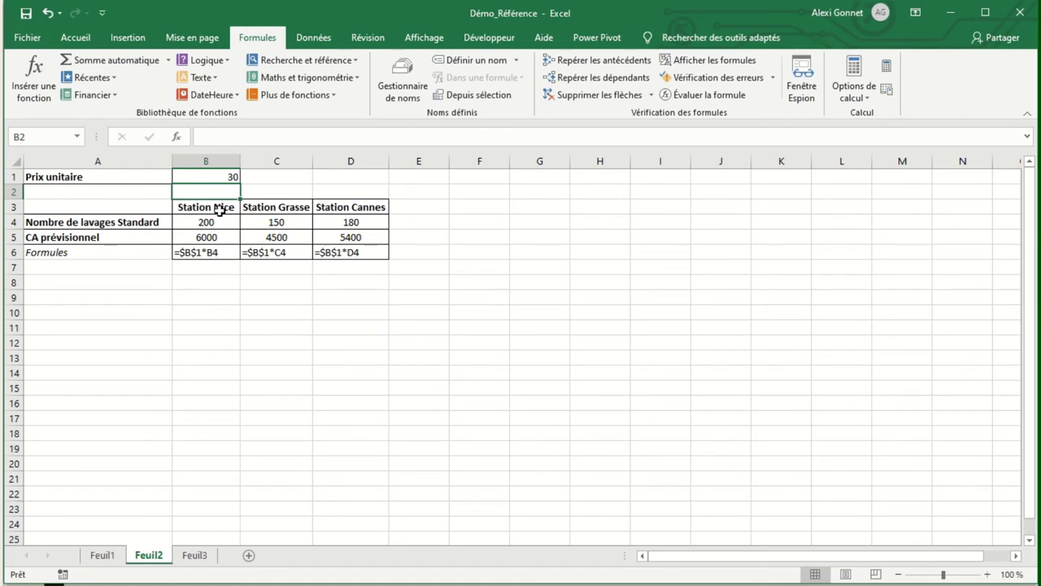
pyautogui.click(219, 179)
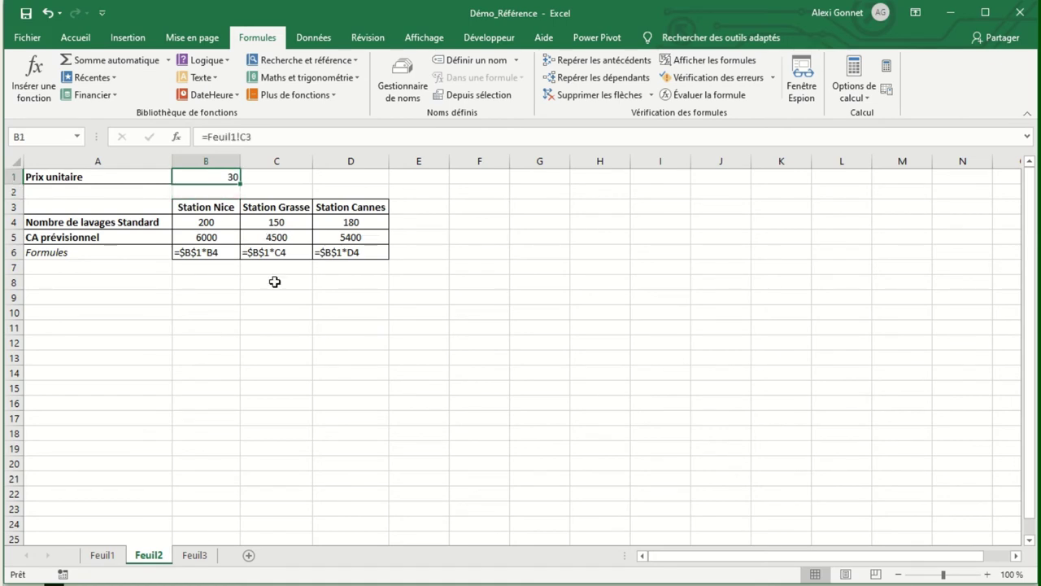